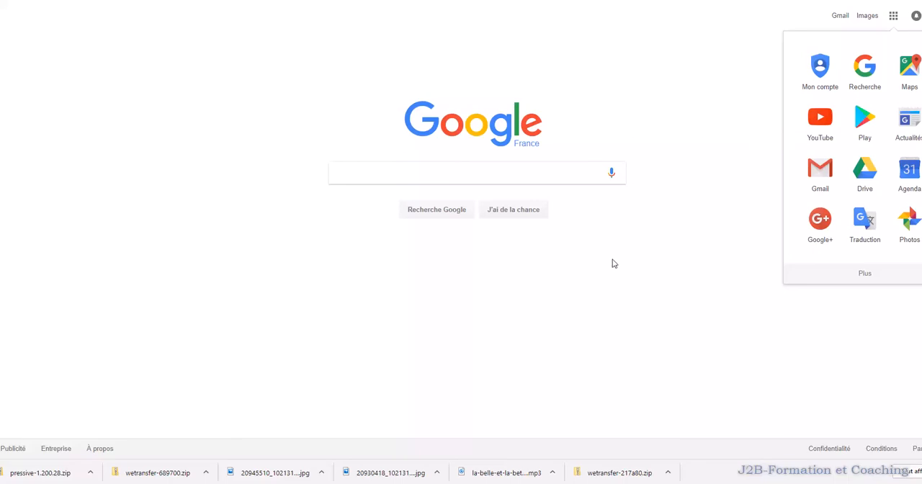
- Search the web for "google mail"
left_click(481, 181)
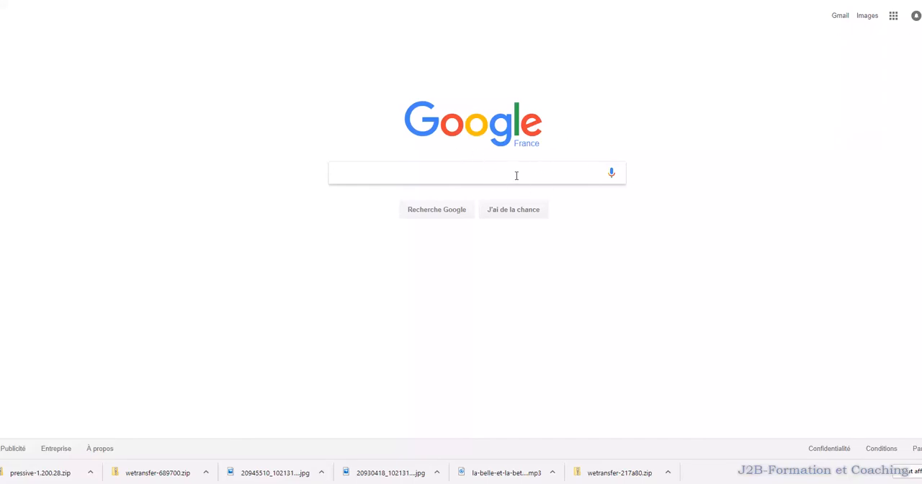
type("oogle ")
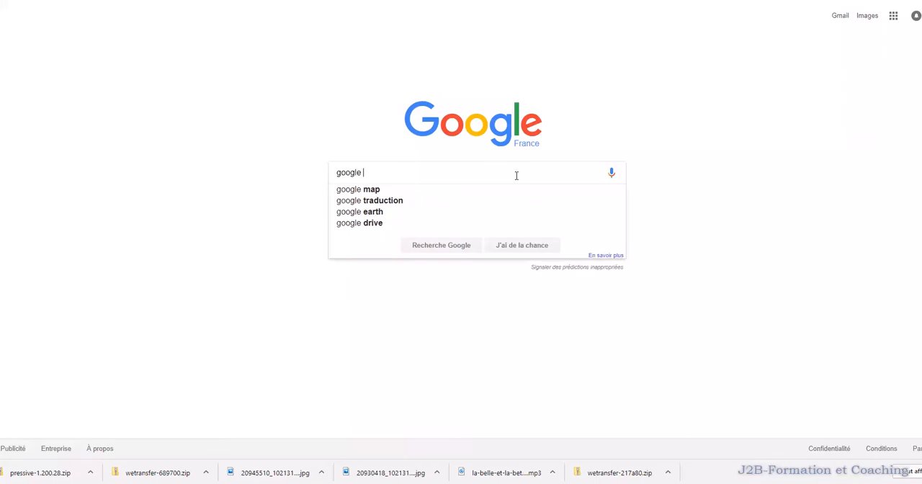
type("mail")
key("Return")
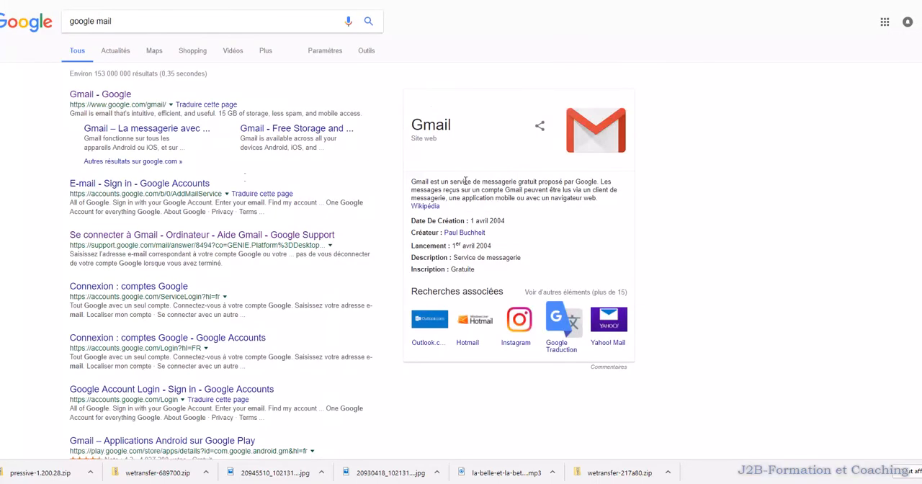
- Change the search query to "google créer compte" and run it
left_click(125, 21)
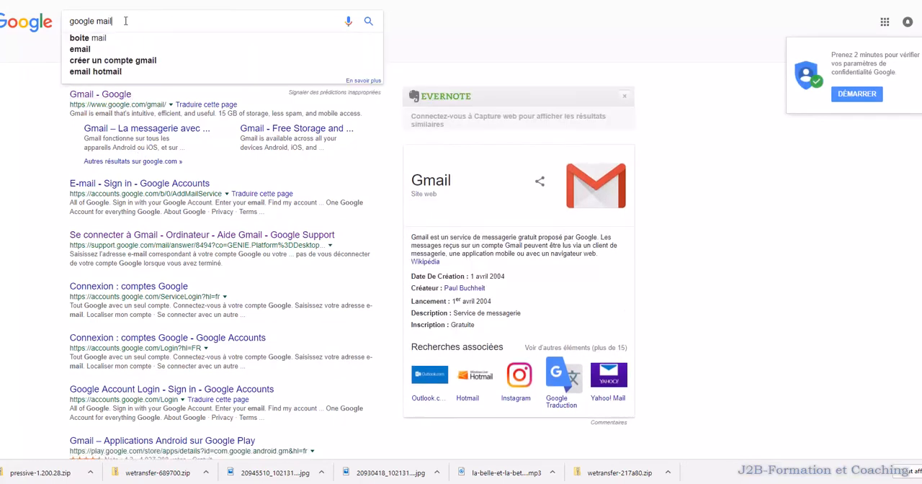
key("BackSpace")
key("BackSpace")
key("BackSpace")
key("BackSpace")
type("créer compte")
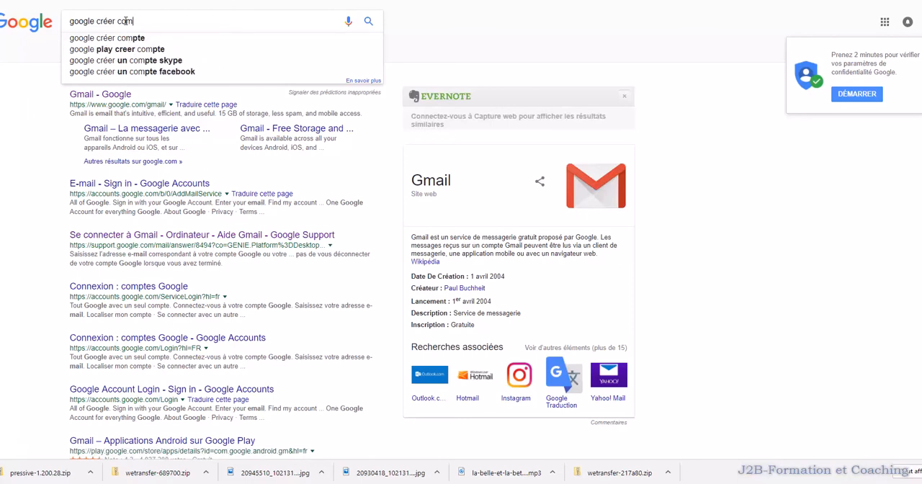
key("Return")
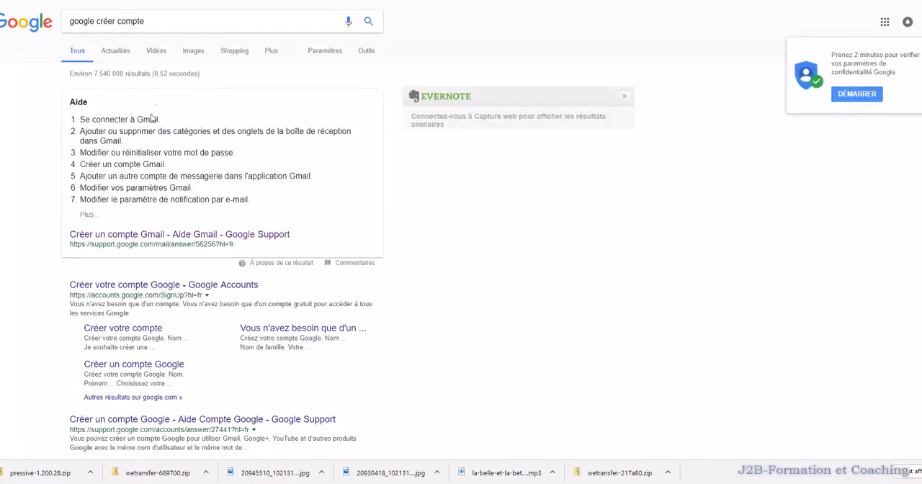
- Open the Google account creation page from the search results and look over the fields of its sign-up form
scroll(167, 195, "down", 1)
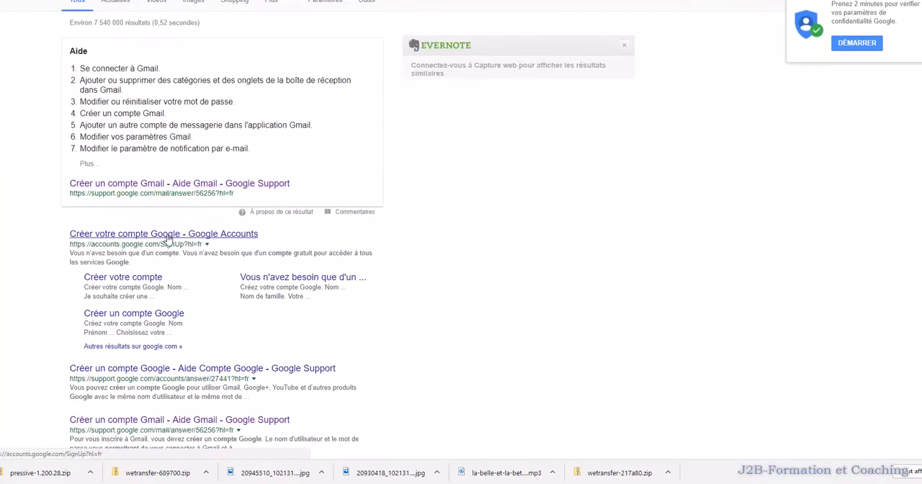
left_click(147, 281)
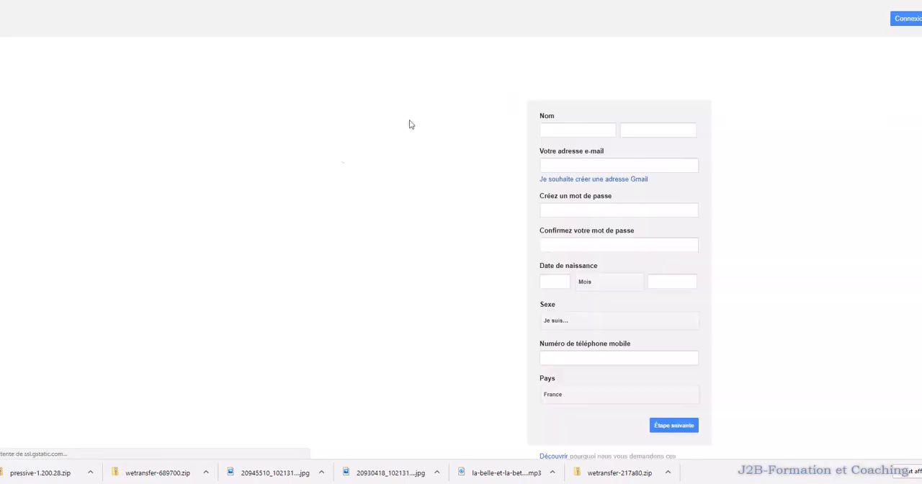
scroll(586, 123, "down", 1)
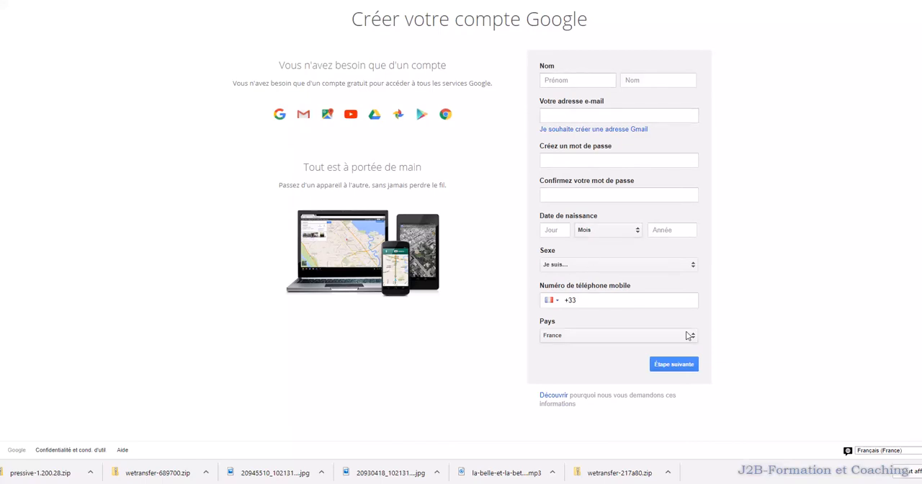
scroll(684, 330, "up", 1)
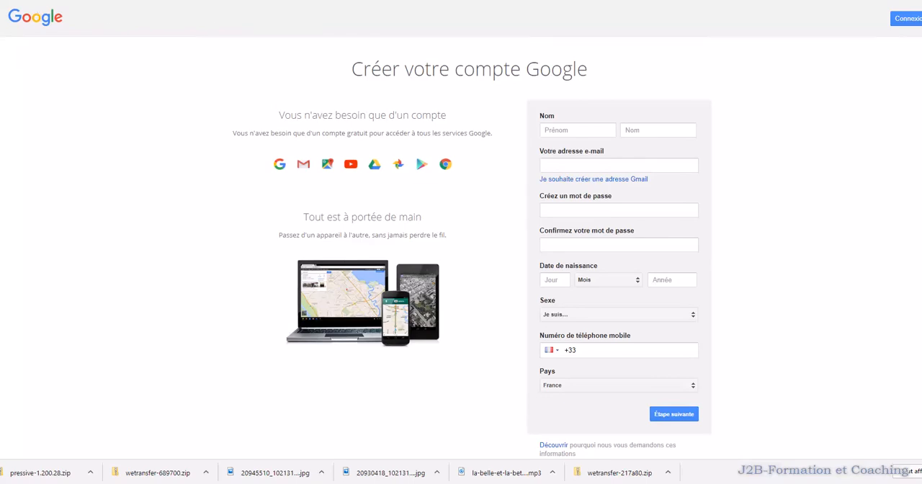
- Search the web for "google traduction"
type("google traduction")
key("Return")
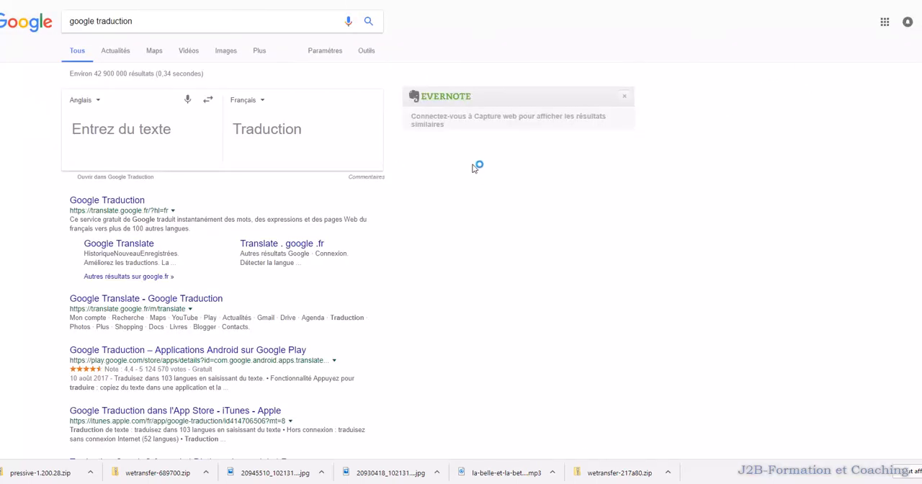
- Replace the query with "ggole form", run it, and switch to results for the corrected query "google form"
left_click_drag(155, 25, 61, 24)
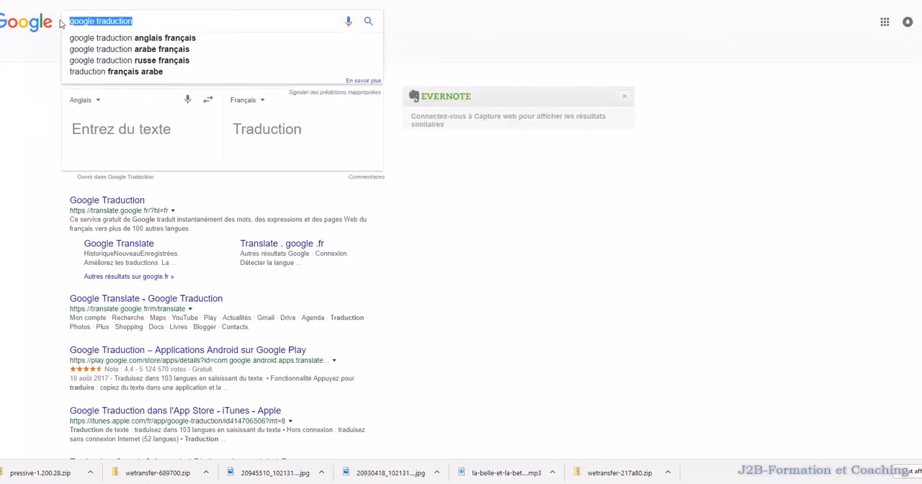
type("ggole form")
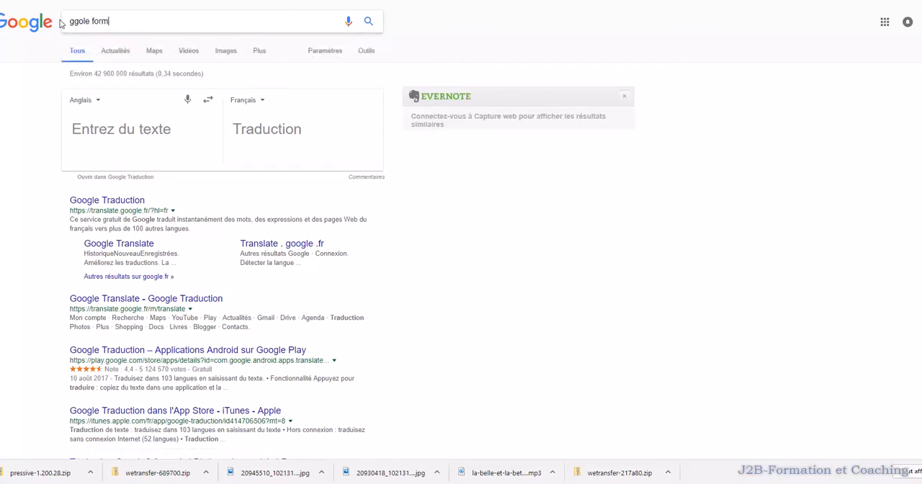
key("Return")
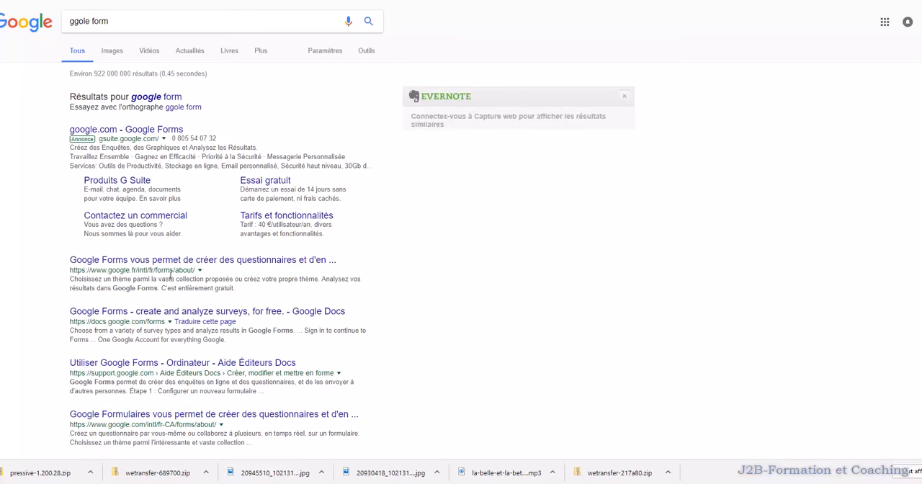
scroll(172, 291, "down", 1)
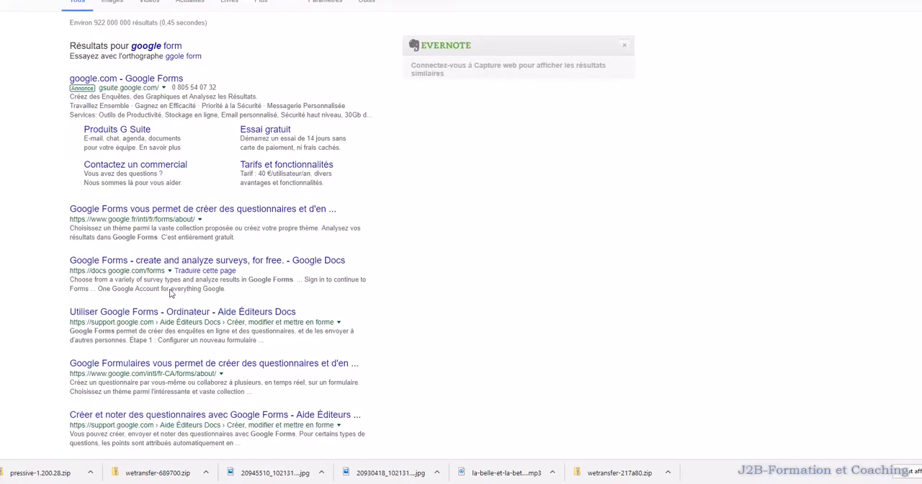
scroll(241, 372, "down", 1)
scroll(240, 372, "up", 2)
left_click(169, 99)
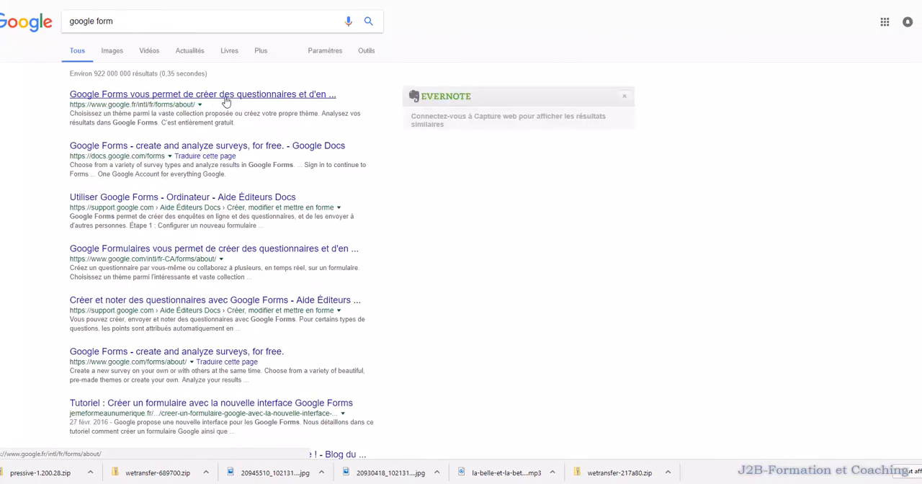
- Open the "Google Forms - create and analyze surveys, for free." result and enter Google Forms from its landing page
scroll(226, 102, "down", 1)
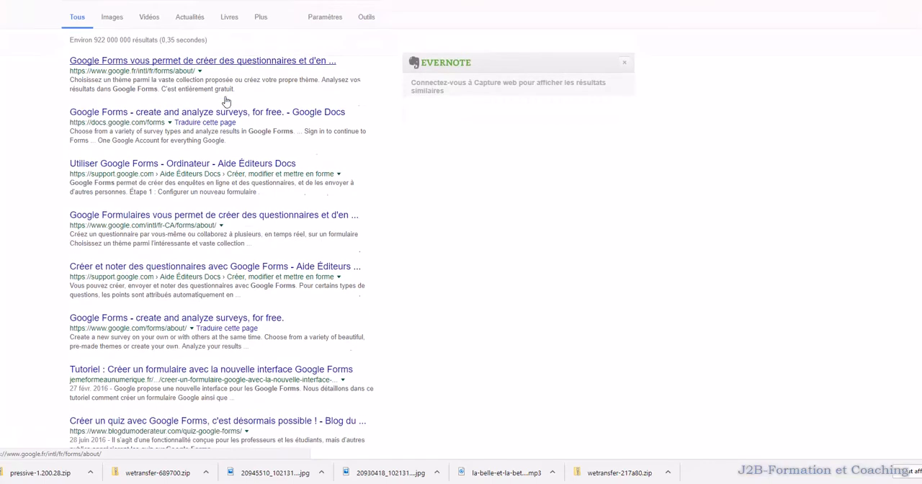
left_click(198, 307)
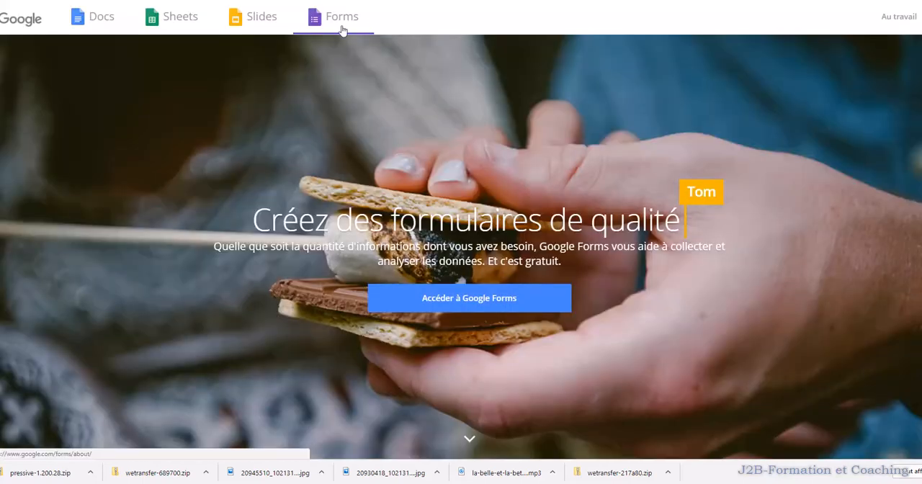
left_click(479, 309)
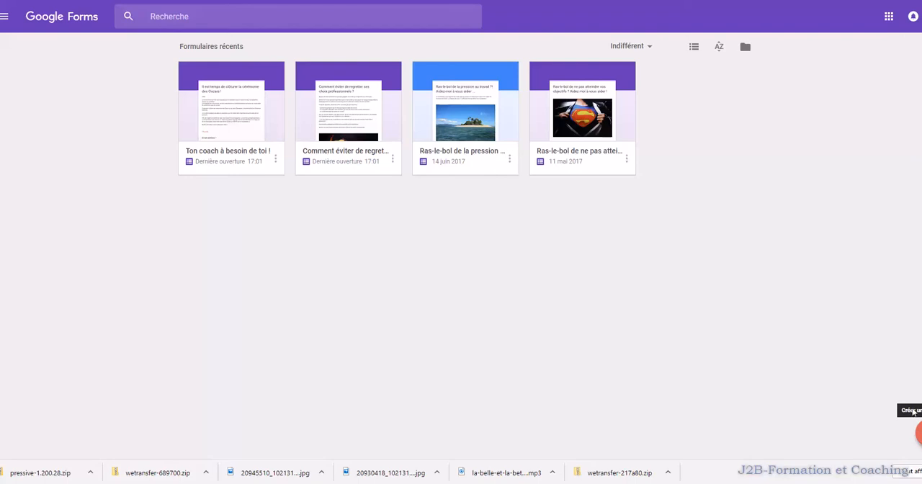
- Adjust the browser window so the whole Google Forms page fits, and create a new blank form
key("super+Down")
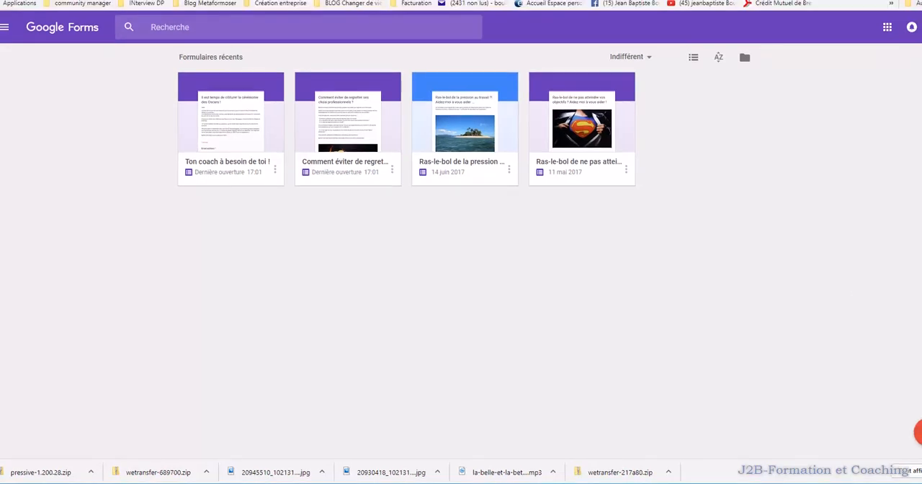
left_click_drag(921, 0, 919, 8)
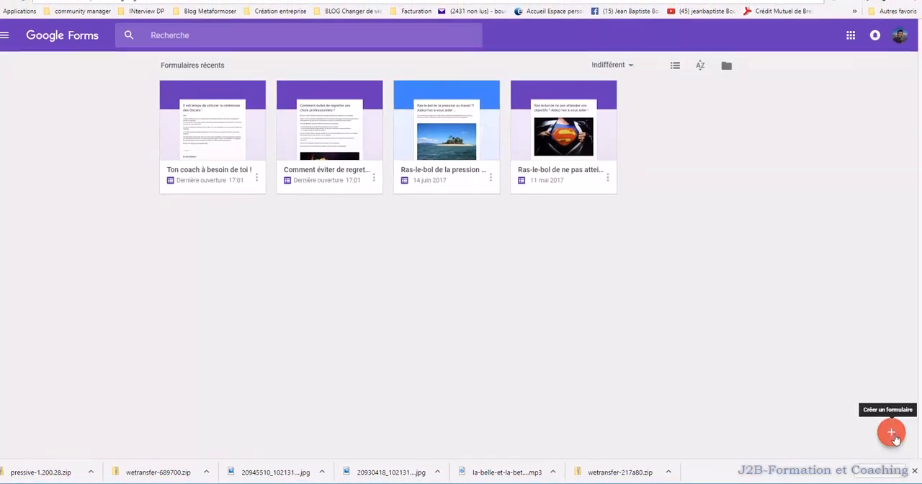
left_click(891, 433)
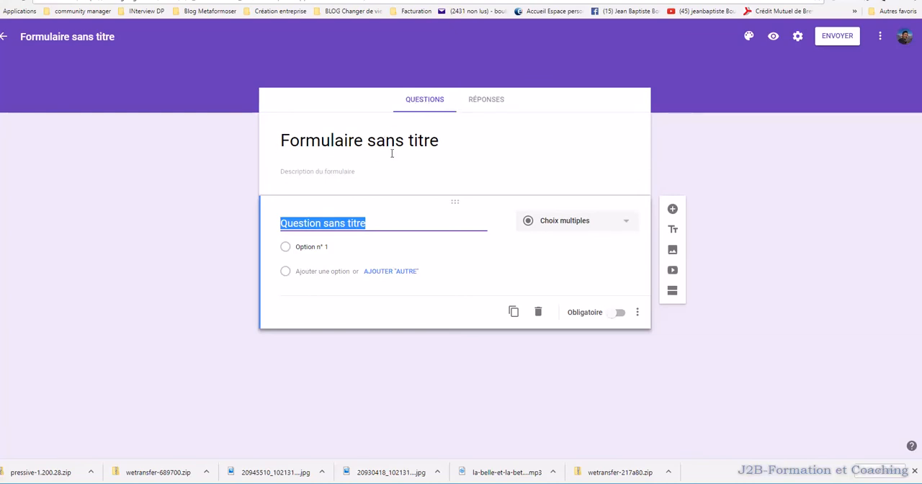
- Replace the form's title with "Quel est ta passion ?"
left_click(448, 145)
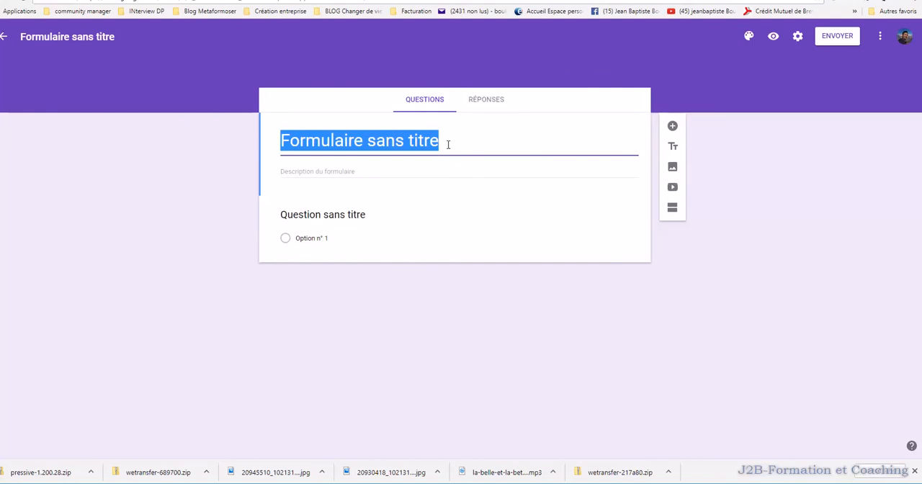
type("Test")
key("BackSpace")
key("BackSpace")
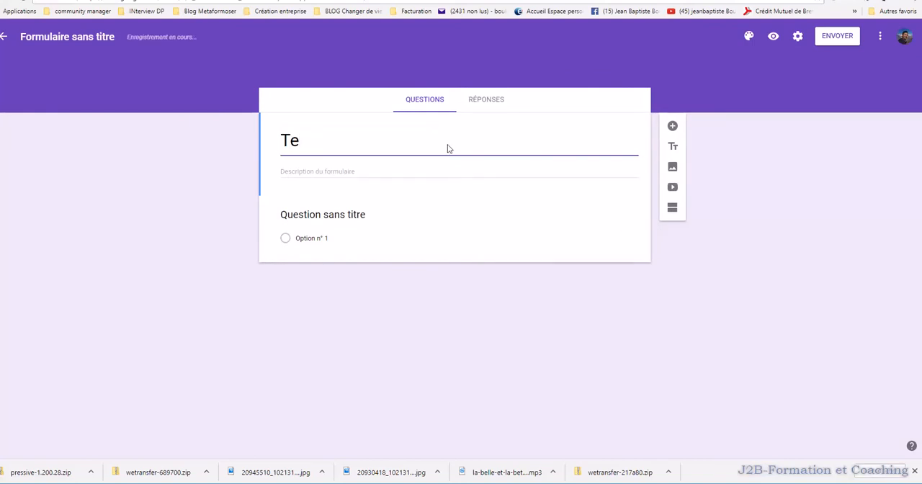
key("BackSpace")
key("BackSpace")
type("Quelle")
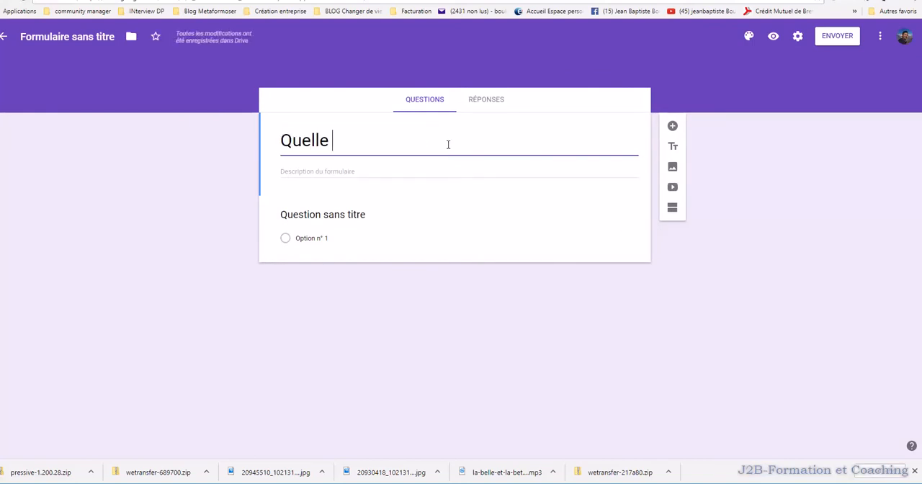
key("BackSpace")
key("BackSpace")
type("est ta passion ?")
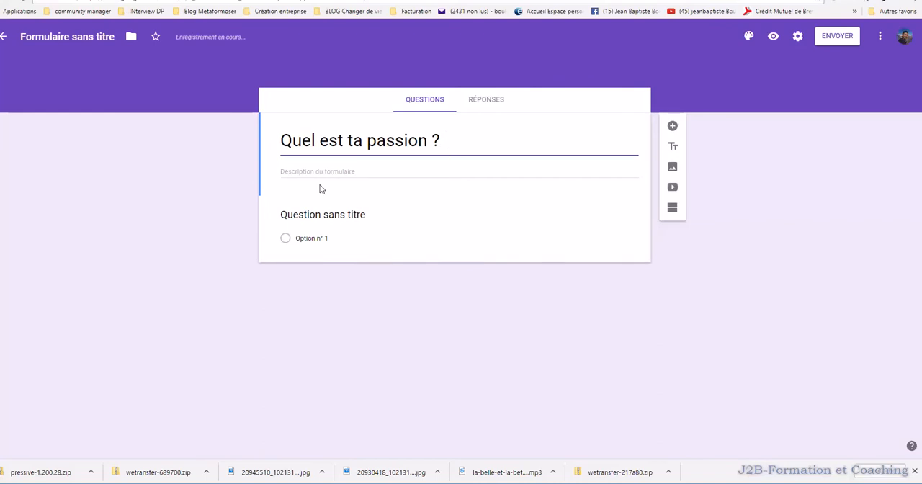
- Write the form description "Bonjour," and, below it, "Merci de m'aider à réaliser mon rêve en prenant 2 minutes de votre temps !"
left_click(342, 172)
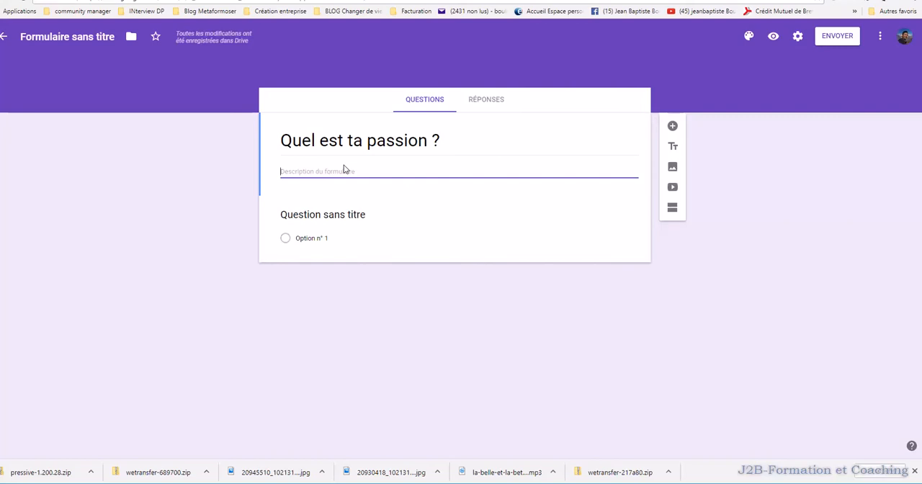
type("Bonjour,")
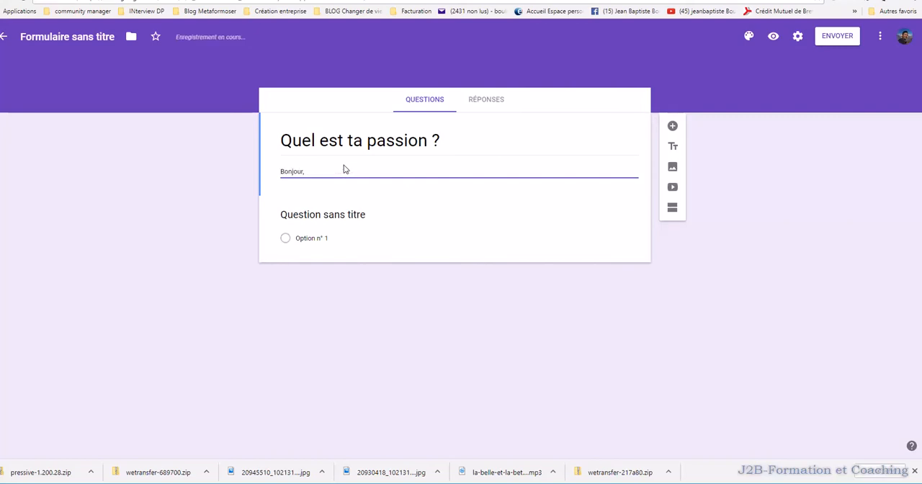
key("Return")
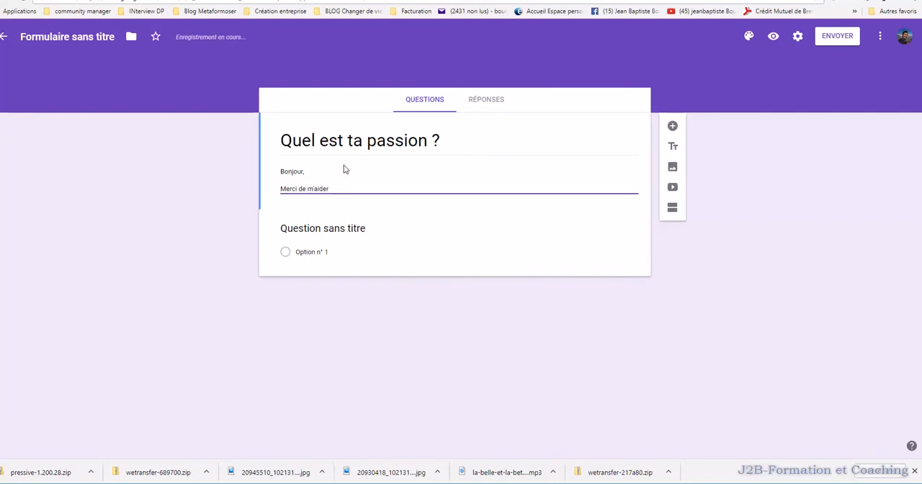
type("Merci de m'aider à réaliser mon rê")
type("es de votr")
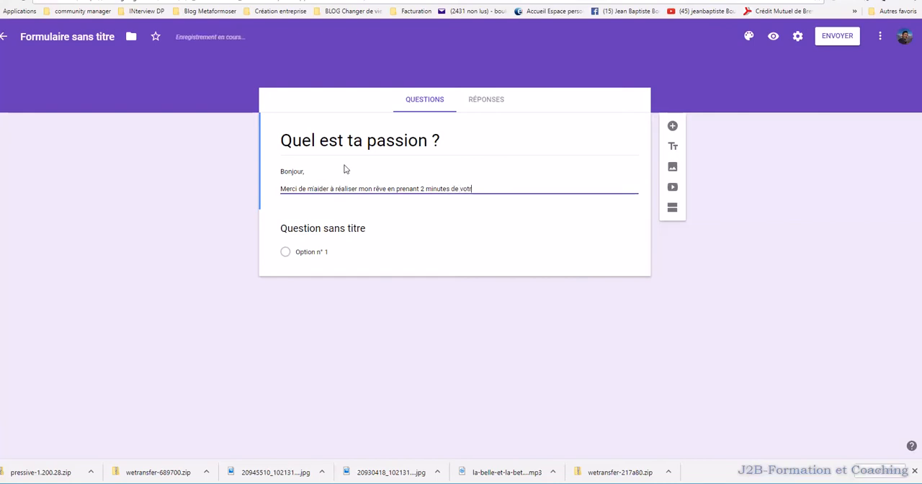
type("e temps !")
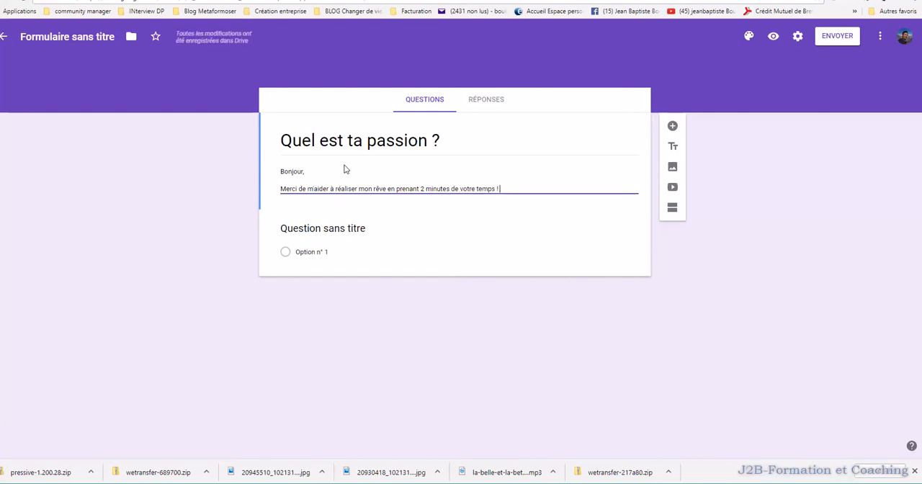
key("Return")
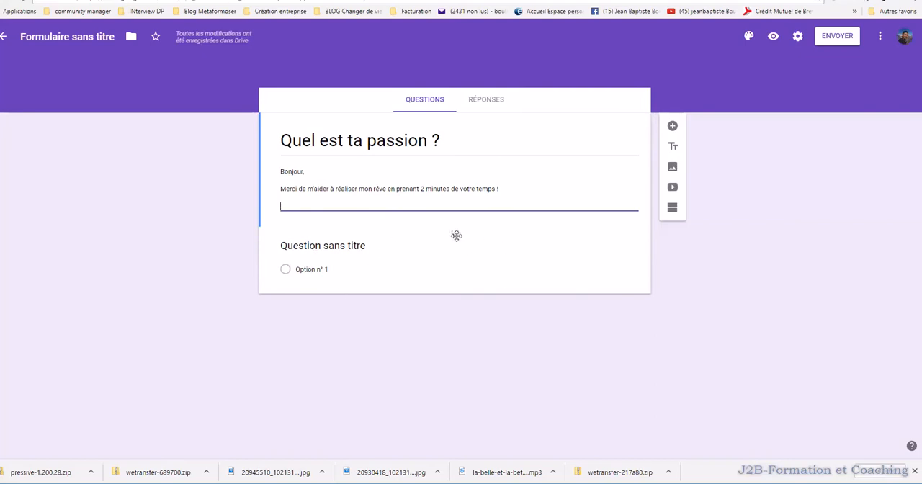
- Set the answer type of the untitled first question to Réponse courte
left_click(316, 247)
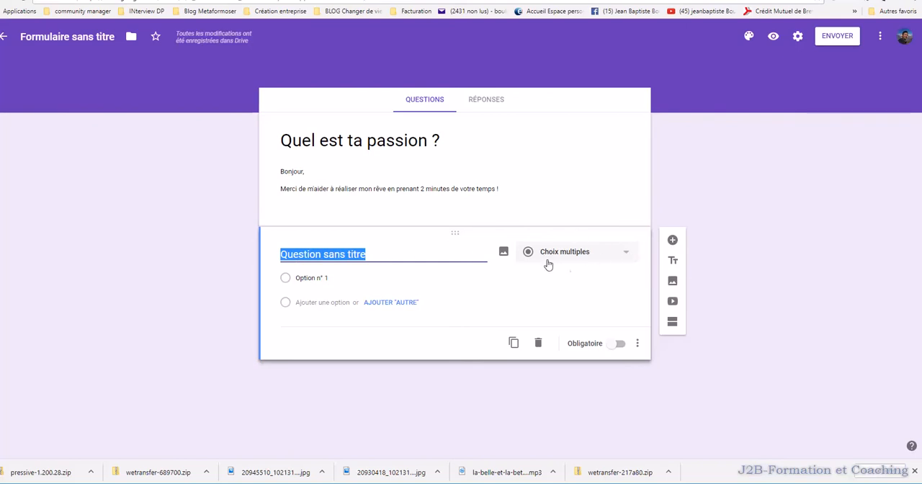
left_click(627, 258)
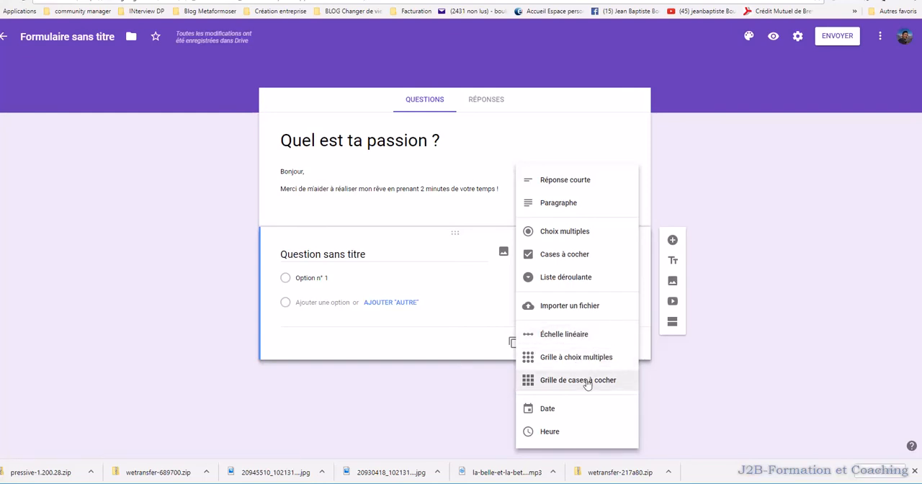
left_click(570, 181)
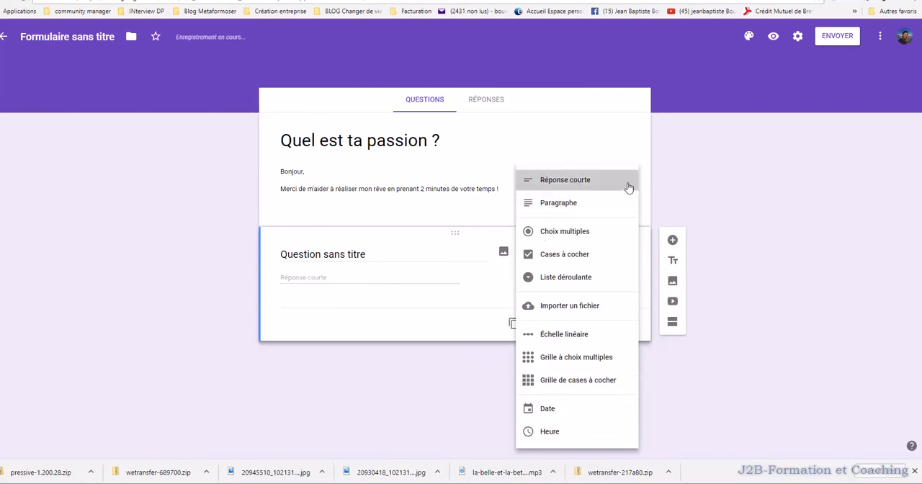
left_click(389, 252)
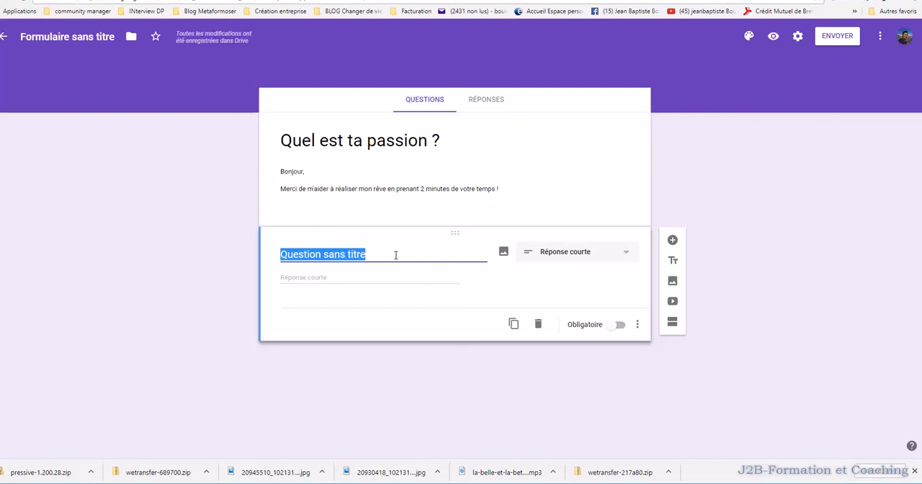
type("Pa r ra")
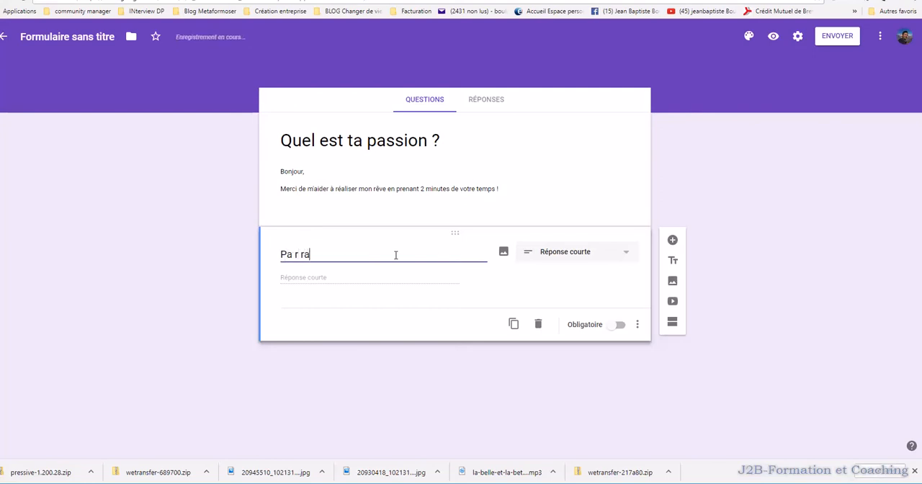
type("rapport à")
left_click_drag(349, 255, 281, 256)
key("BackSpace")
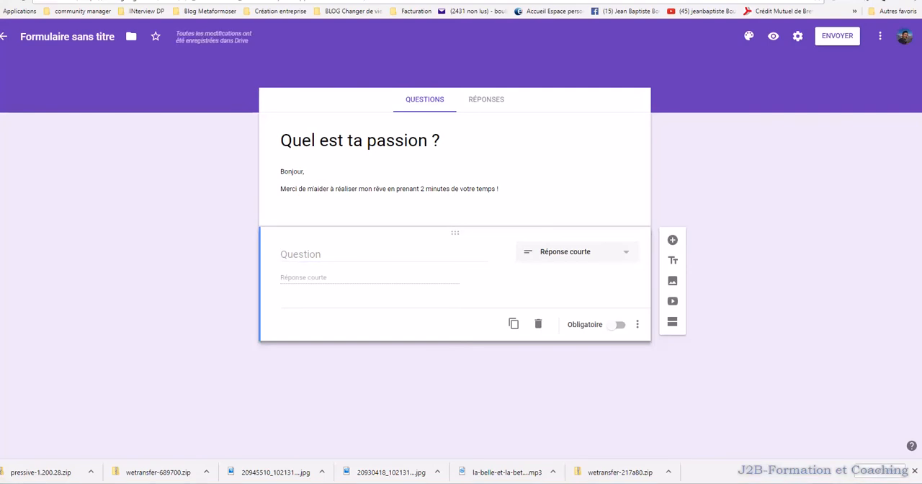
- Paste "Par rapport à ta situation professionnelle, qu'est-ce que tu aimerais le plus obtenir ?" as the first question's text
right_click(334, 257)
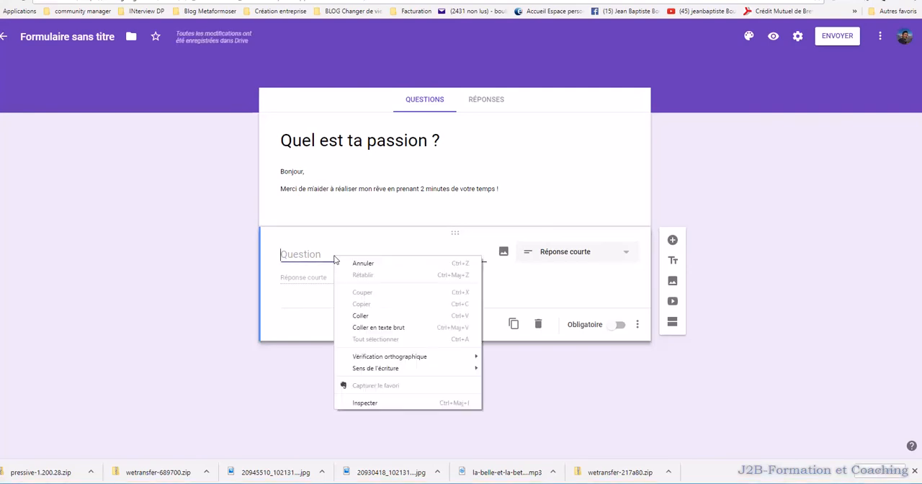
left_click(369, 317)
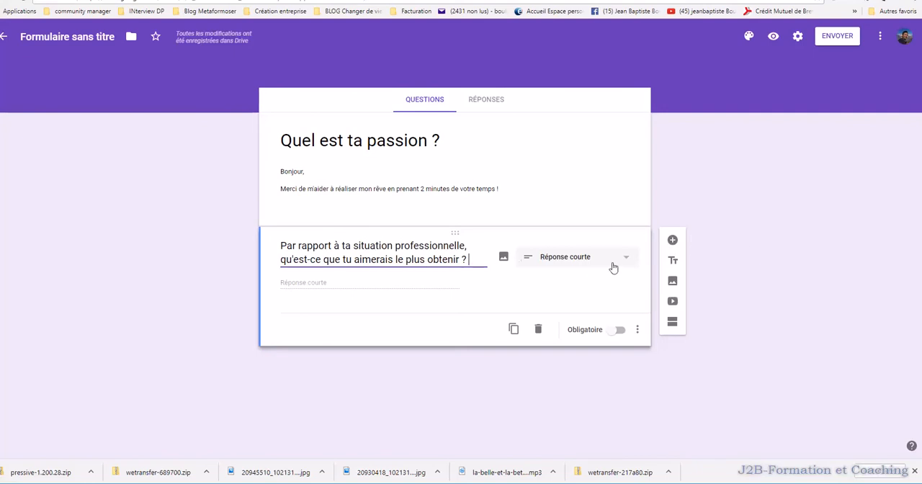
- Add the question "Quelles est ta plus grande frustration par rapport à ton idéal de vie professionnelle ?" with the answer type Paragraphe
left_click(673, 242)
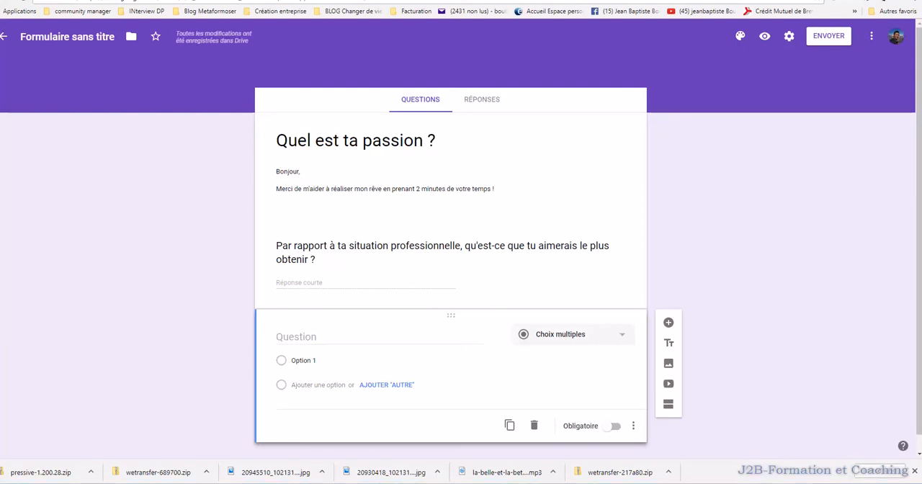
right_click(340, 336)
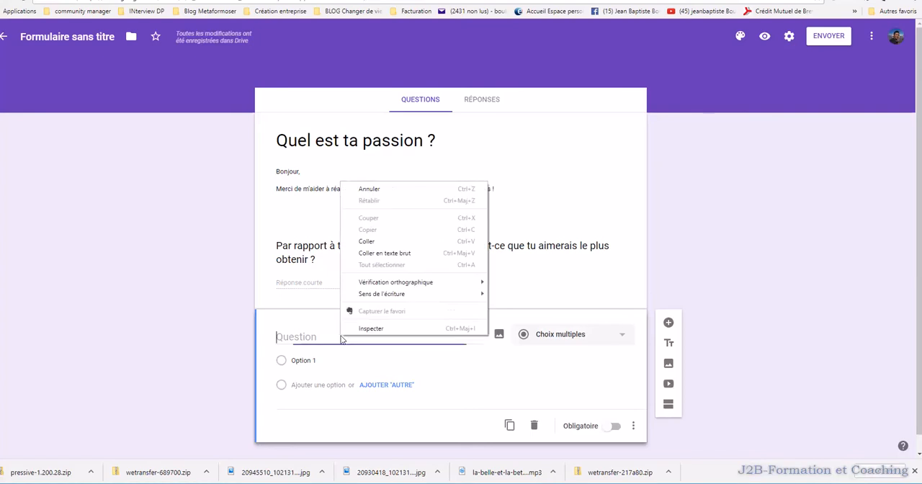
left_click(367, 242)
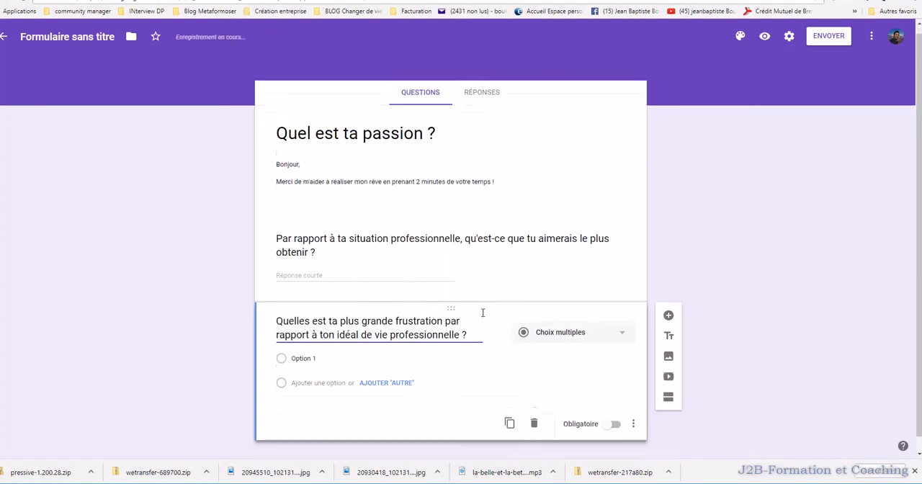
left_click(610, 322)
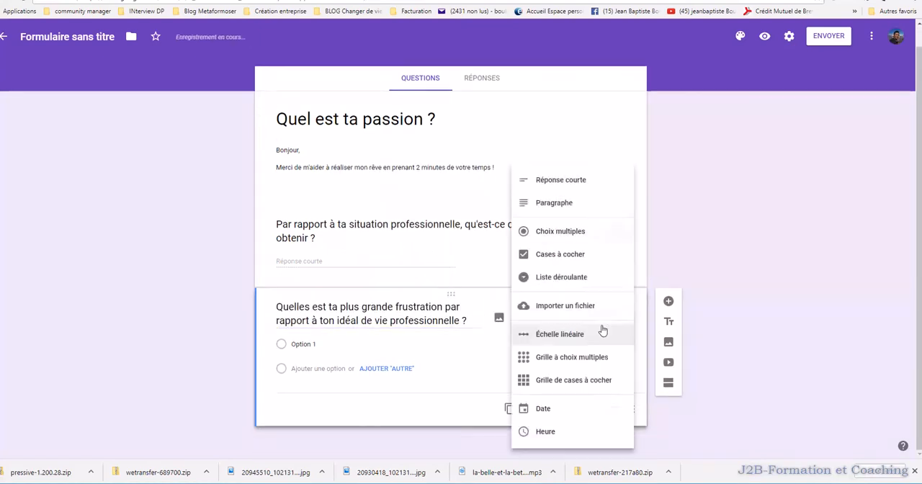
left_click(567, 204)
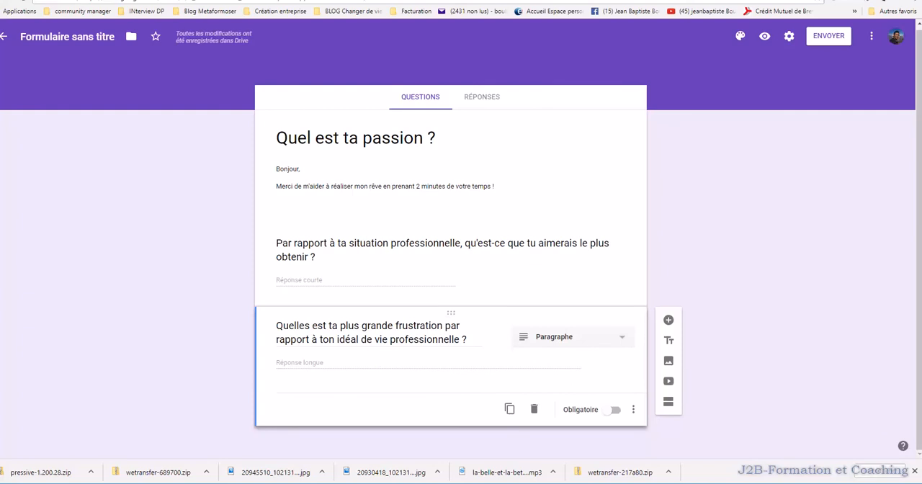
- Add the question "Que te disent tes petites voix intérieures qui te paralysent ?" with the answer type Réponse courte
left_click(669, 322)
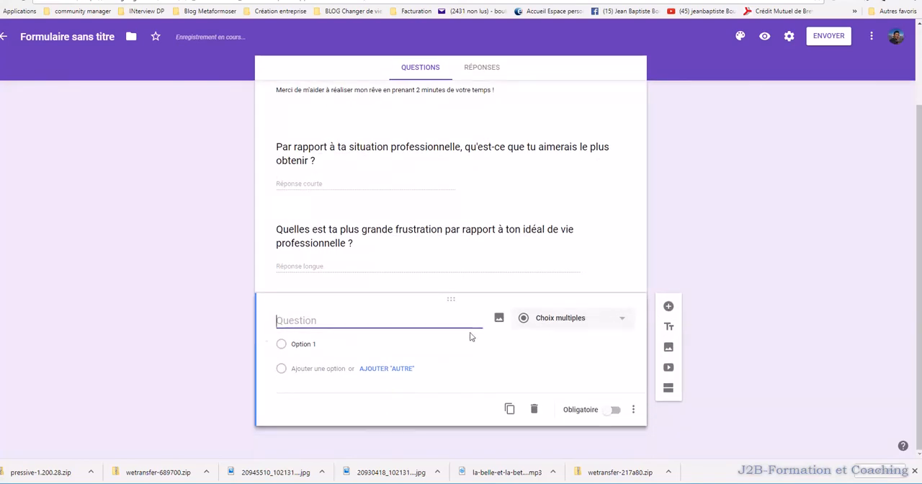
key("alt+Tab")
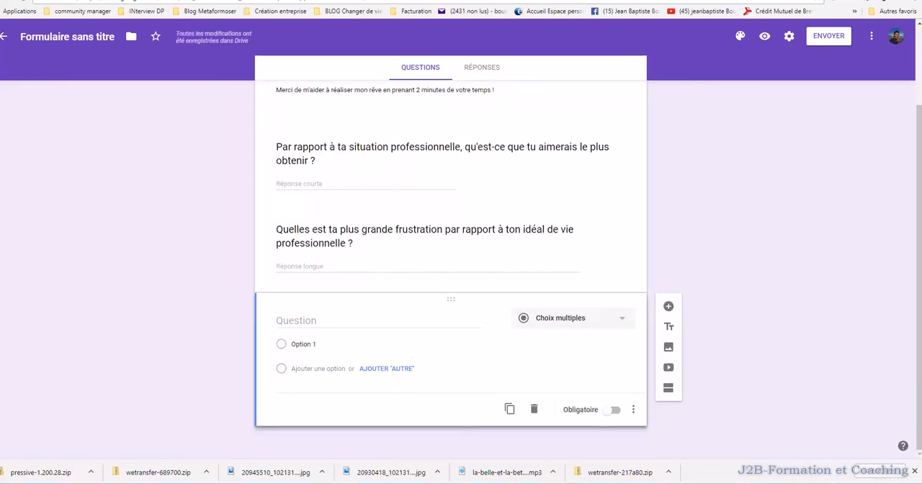
right_click(343, 318)
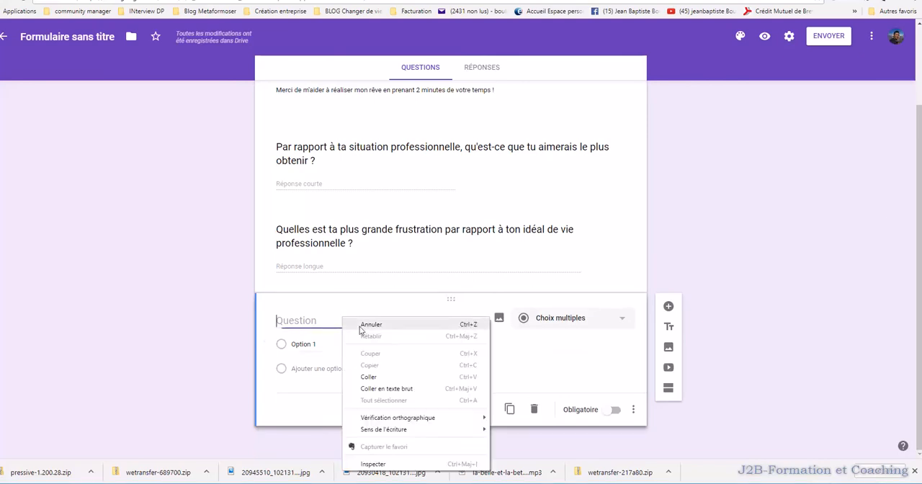
left_click(386, 388)
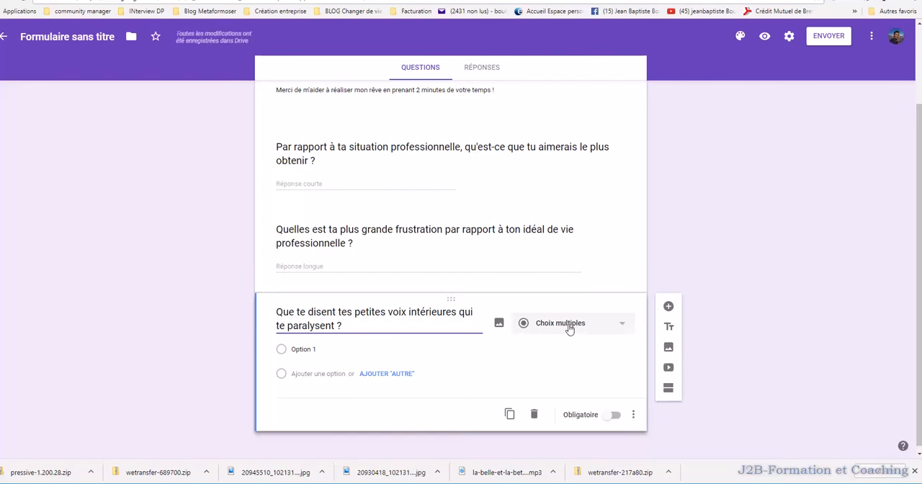
left_click(619, 325)
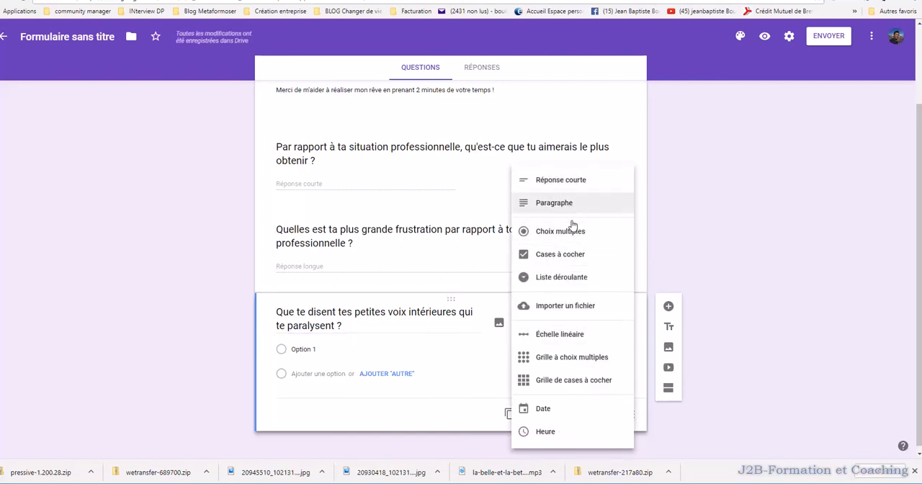
left_click(571, 181)
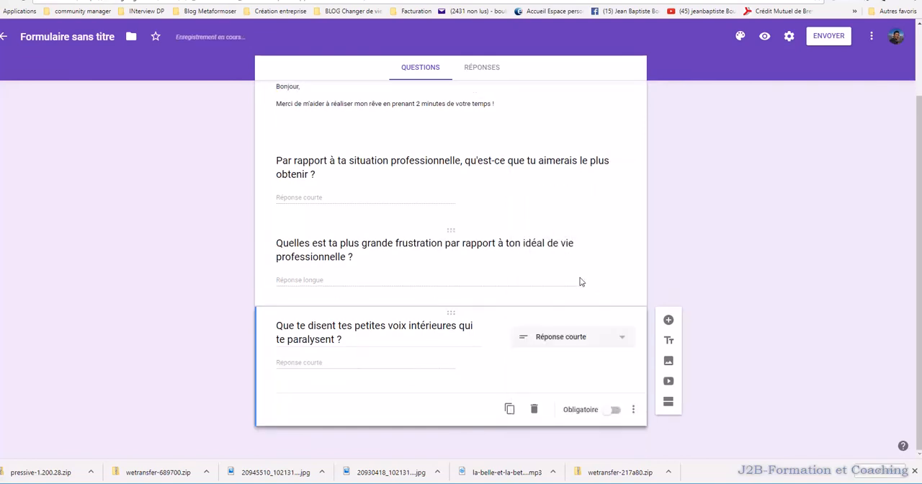
- Add the question "Si tu avais des solutions concrètes pour obtenir ton idéal de vie professionnelle, quel temps aurais-tu à consacrer à cela ?"
left_click(669, 322)
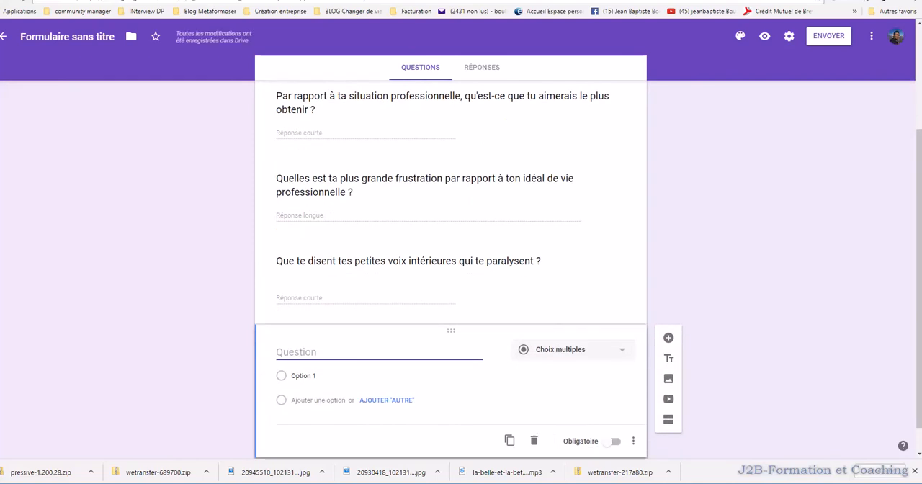
key("alt+Tab")
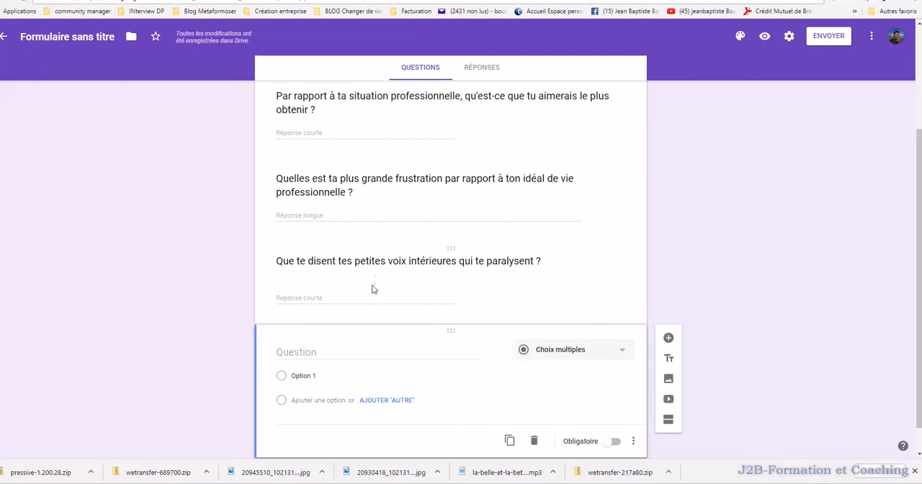
right_click(343, 352)
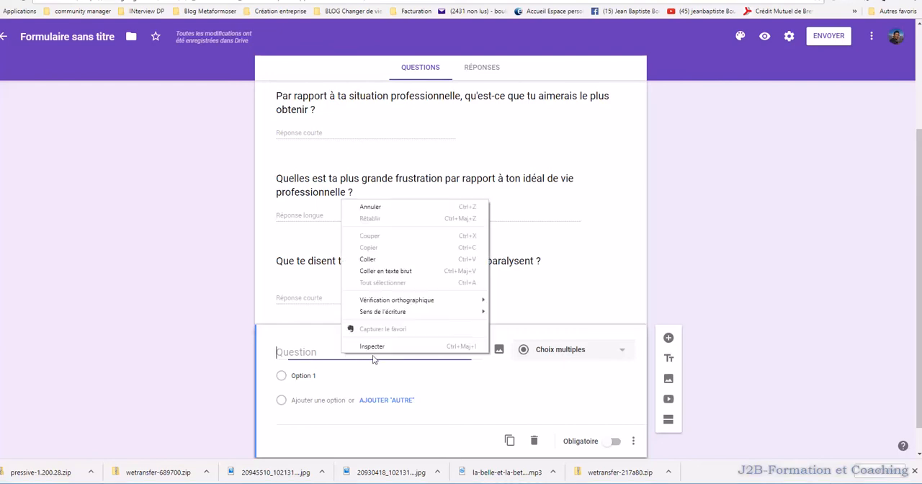
left_click(370, 260)
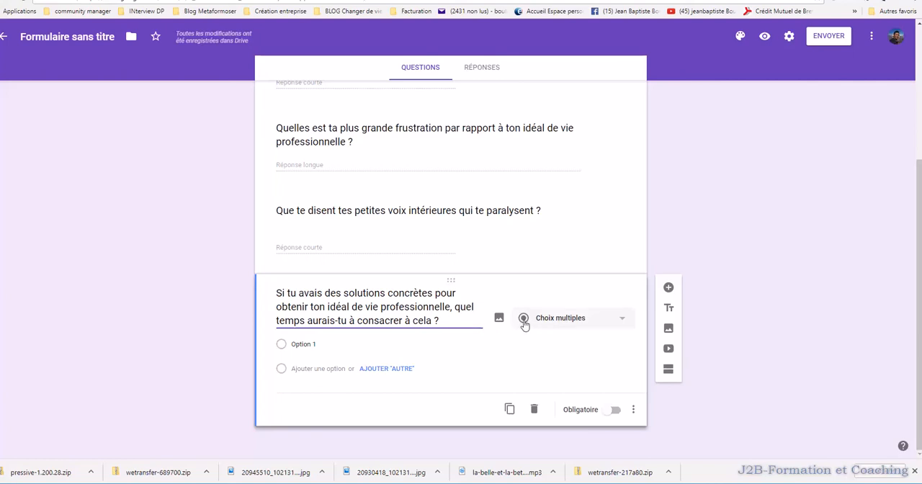
- Give the time question the choices "2h/ mois" and "1h/ semaine", followed by an "Autre" choice
left_click(345, 346)
type("2h")
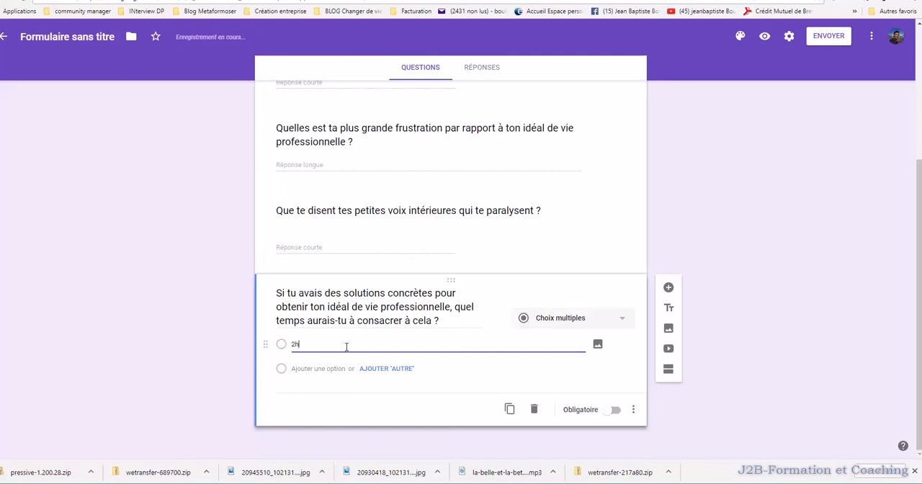
type("/ mois")
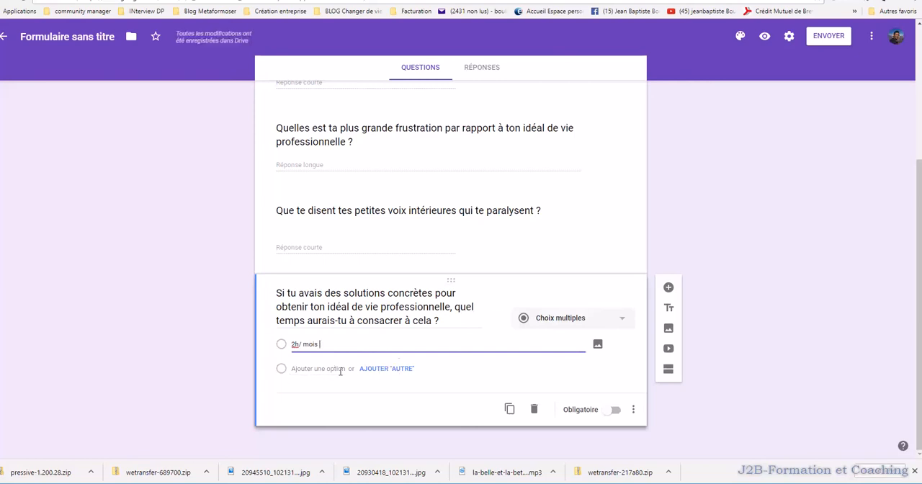
left_click(386, 368)
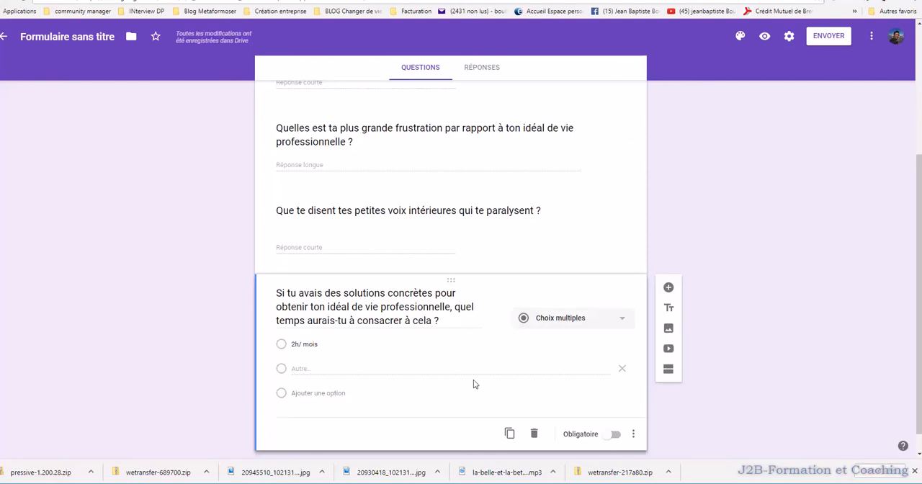
left_click(616, 369)
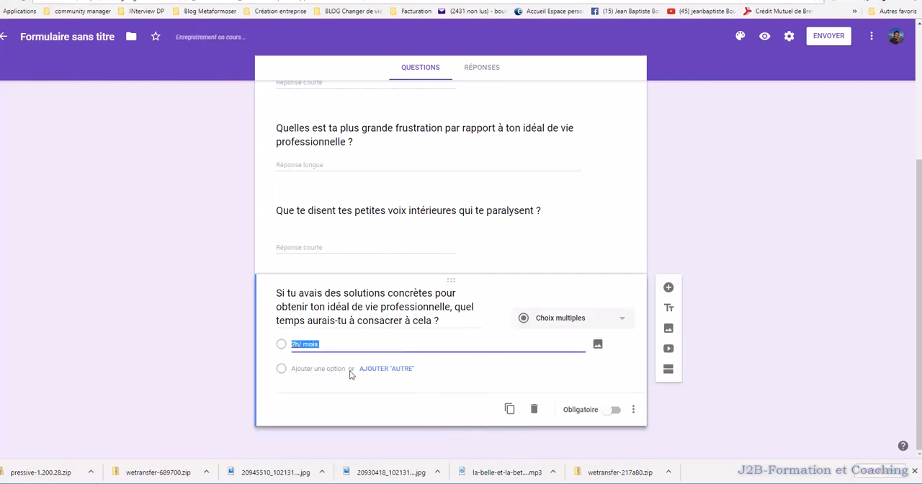
left_click(317, 368)
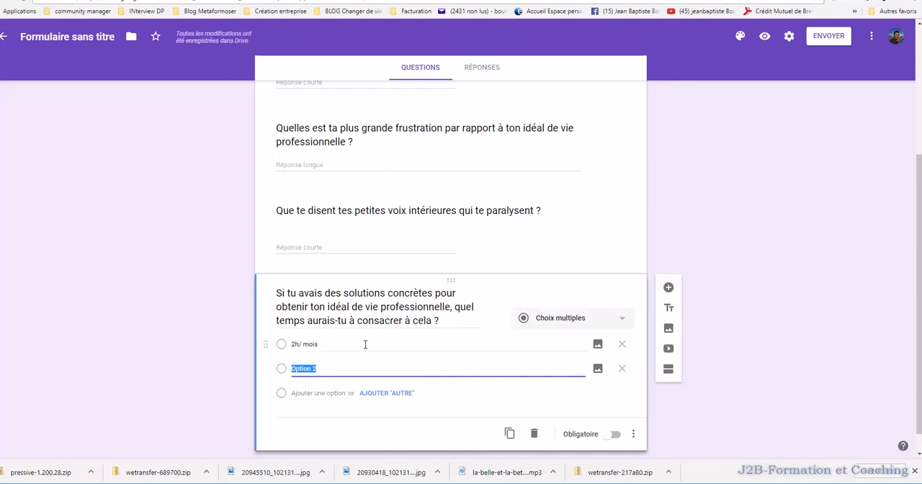
type("1h/ semaine")
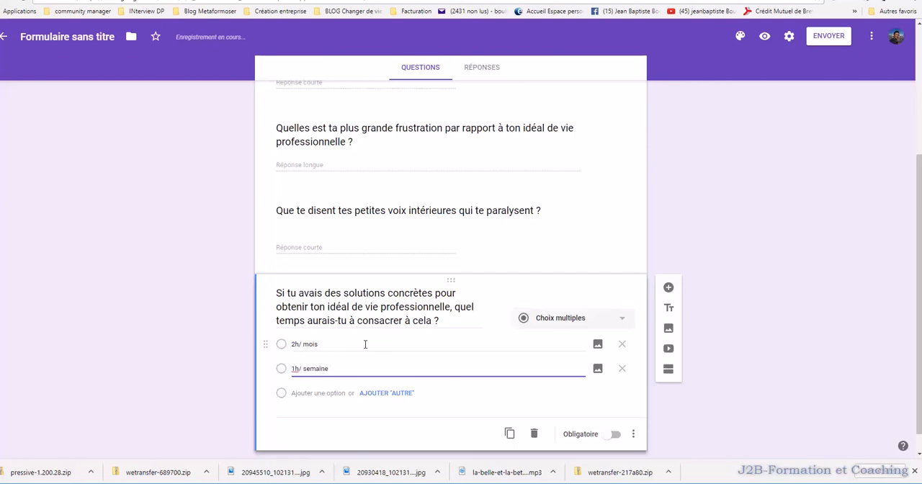
left_click(386, 394)
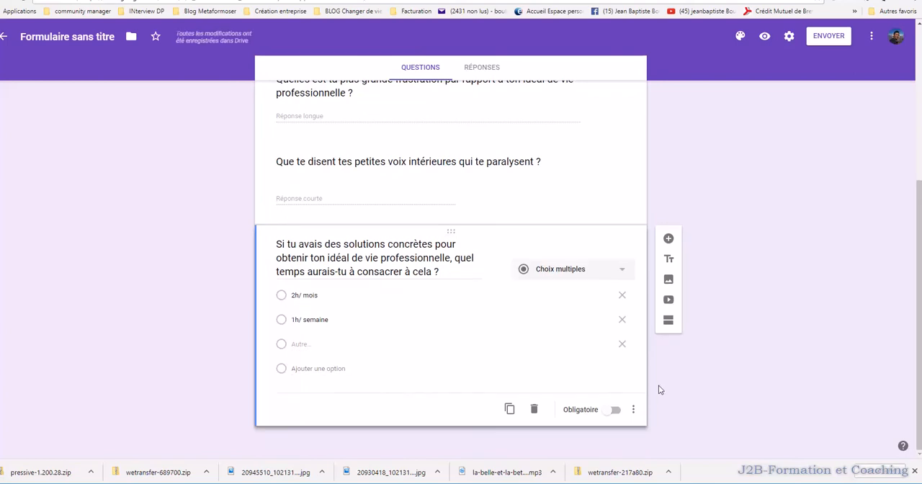
- Add a fifth question with the text "Si une telle solution existait, quel format aimerais-tu ?"
left_click(676, 244)
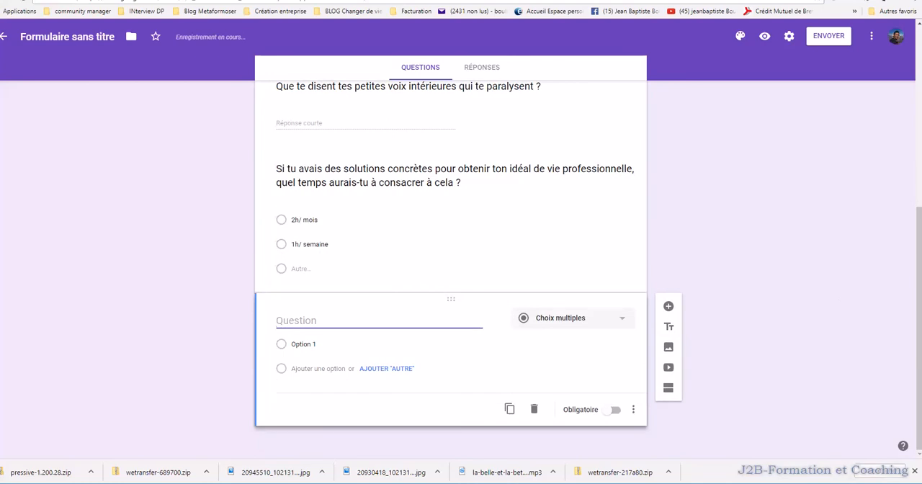
key("alt+Tab")
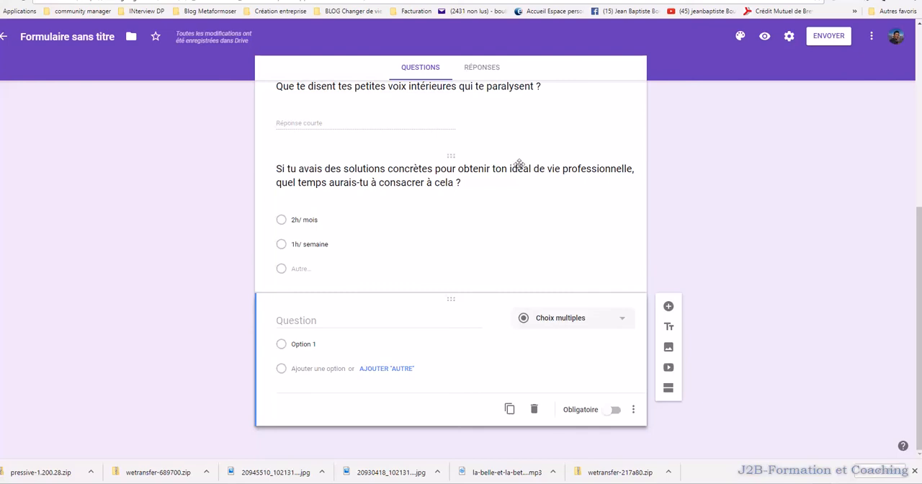
right_click(352, 325)
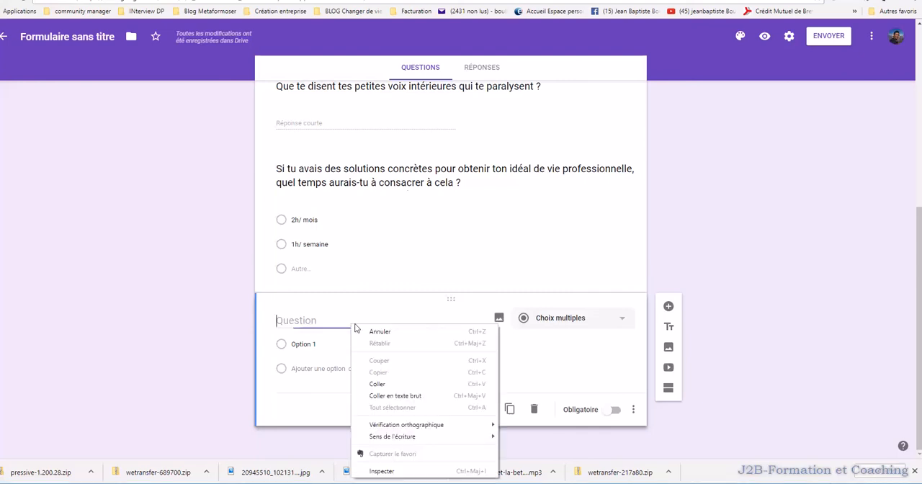
left_click(377, 383)
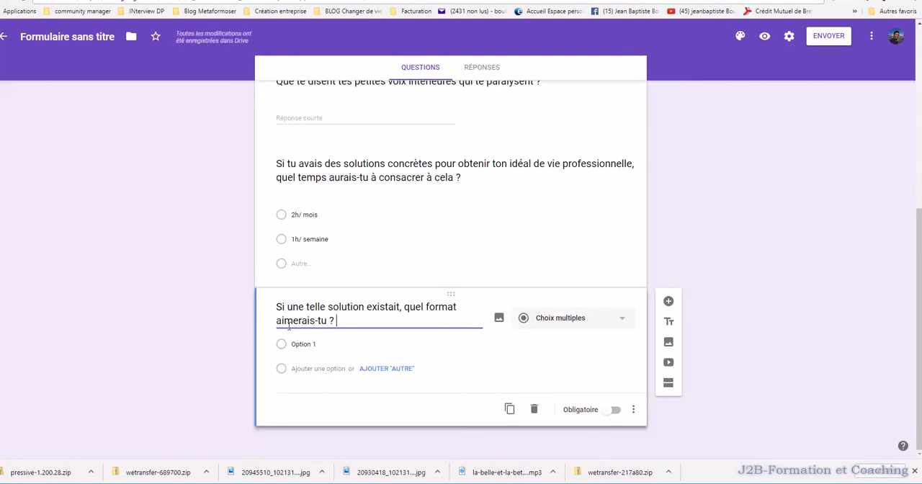
- Give the format question the choices "programme d'exercie vidéo" and "un coach personnel", followed by an "Autre" choice
left_click(333, 345)
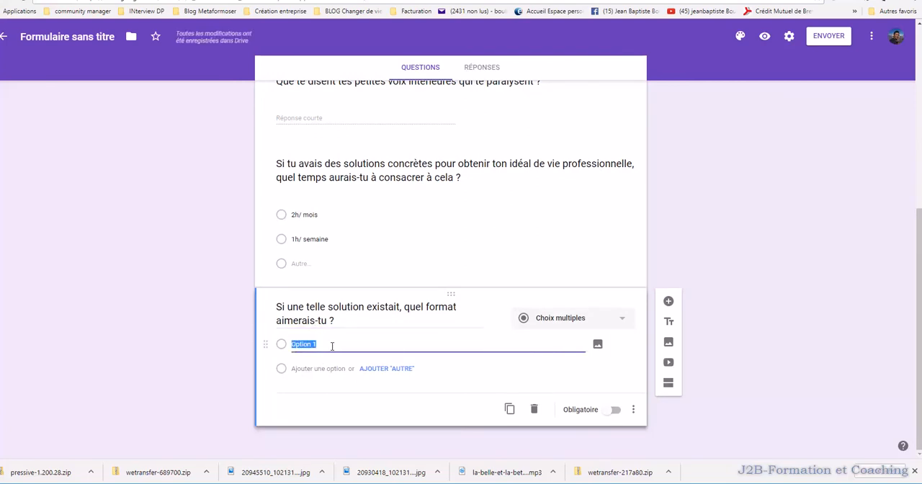
type("programme d'exercie vidéo")
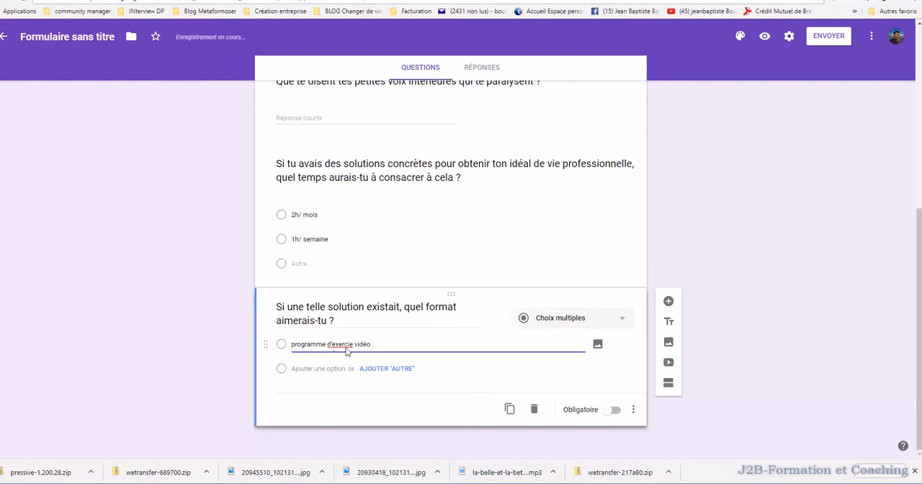
left_click(322, 374)
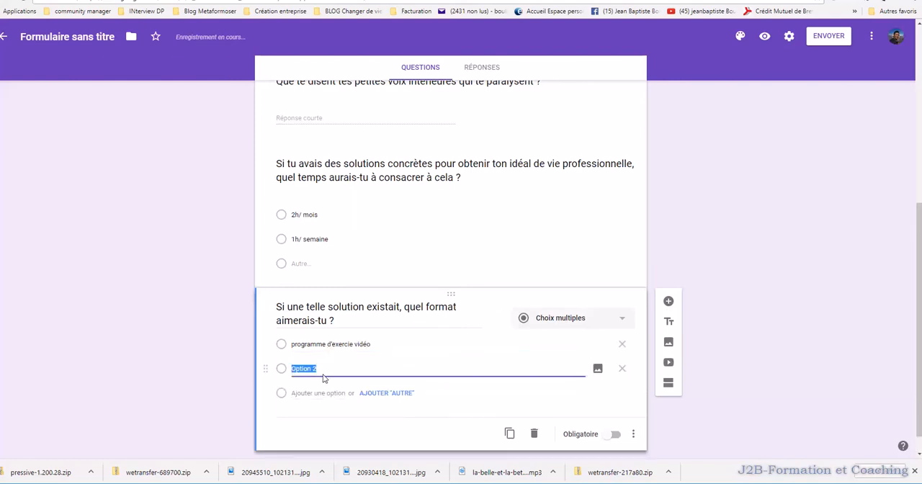
type("un coach personnel")
left_click(391, 394)
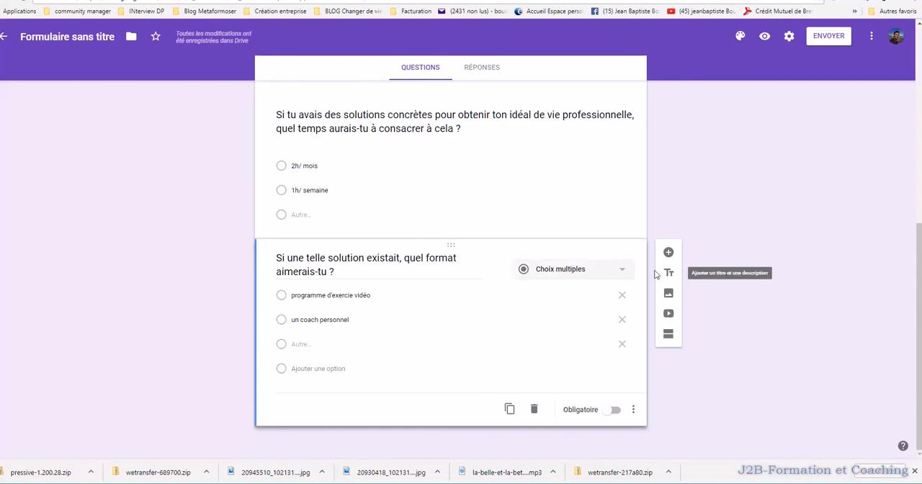
- Add a sixth question after the format question and set its type to Réponse courte
left_click(669, 252)
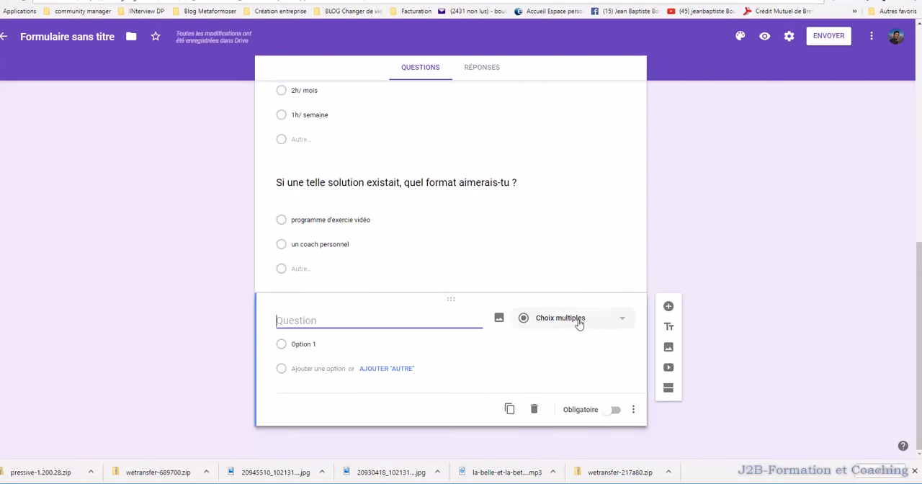
left_click(595, 321)
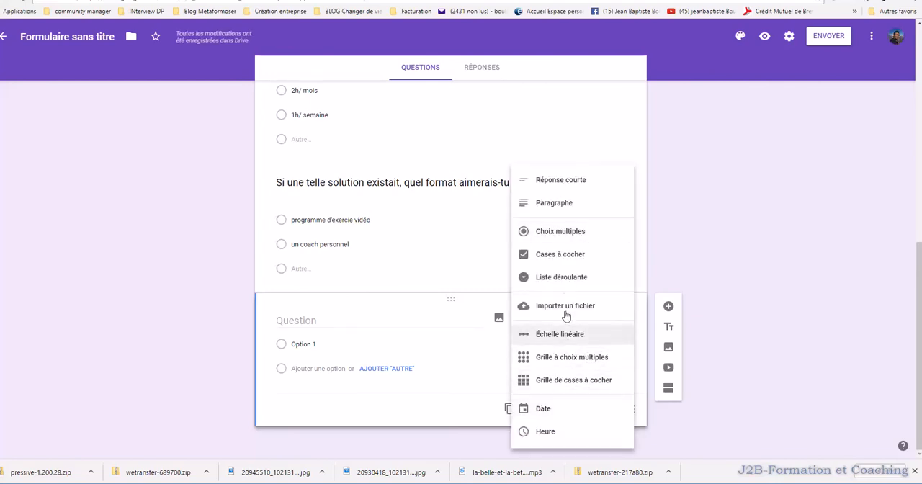
left_click(573, 179)
left_click(347, 342)
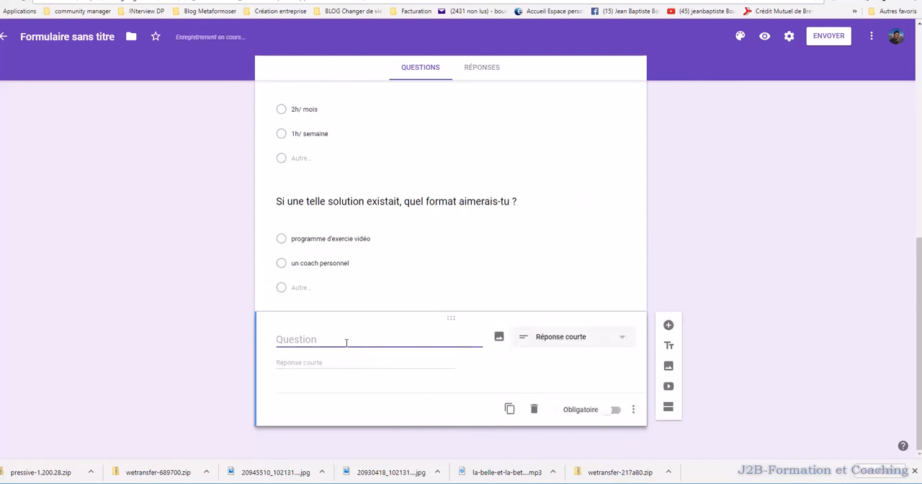
- Enter "ton adresses email pour t'envoyer le resultat de l'étude" as the new question's text
type("To")
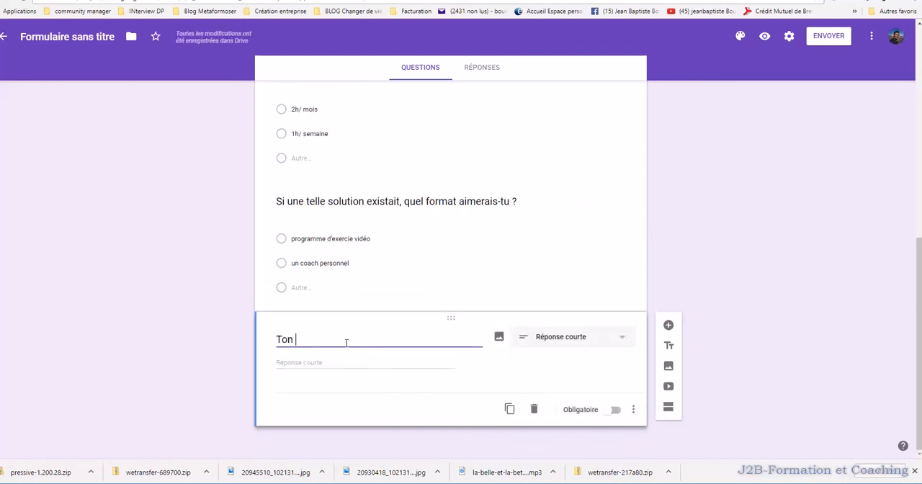
type("n")
key("BackSpace")
key("BackSpace")
key("BackSpace")
key("BackSpace")
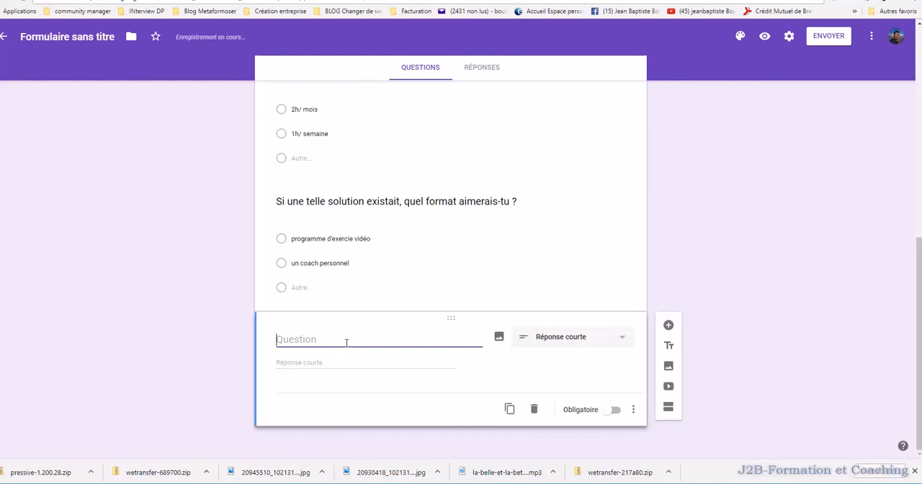
type("ton adress")
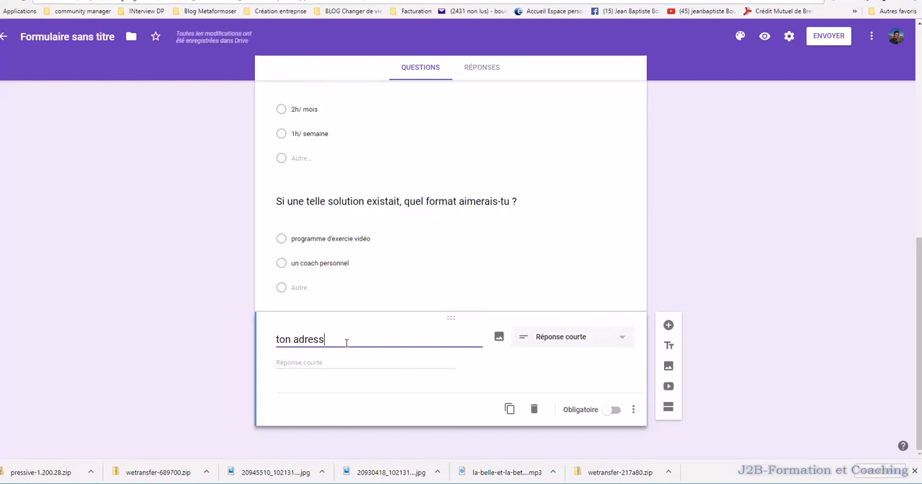
type("es email pour t'envoyer les")
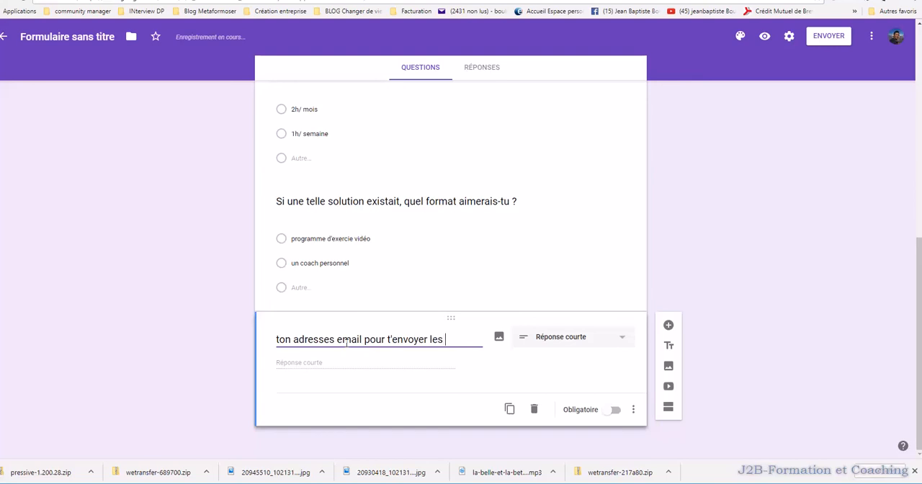
key("BackSpace")
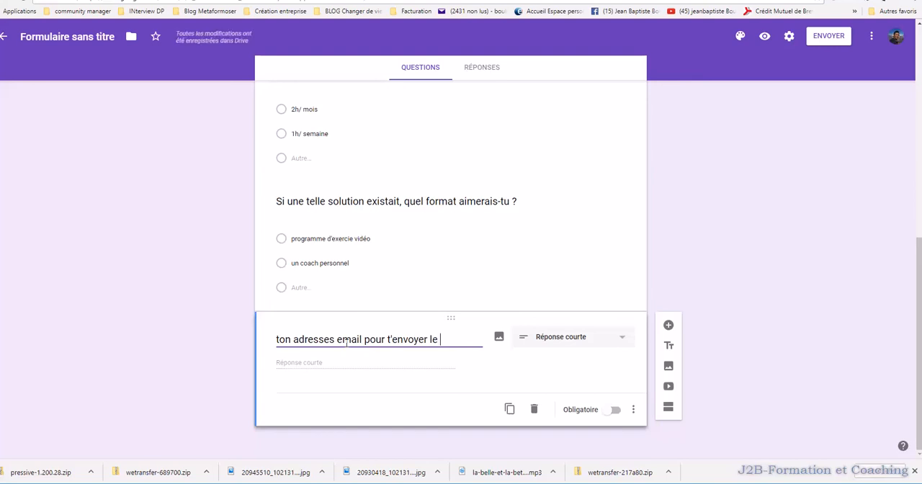
type("resultat")
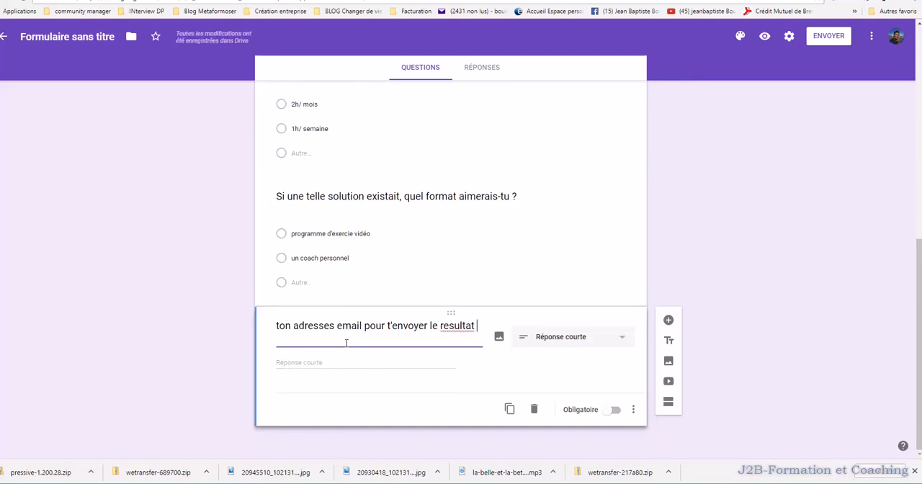
type(" de l'étude")
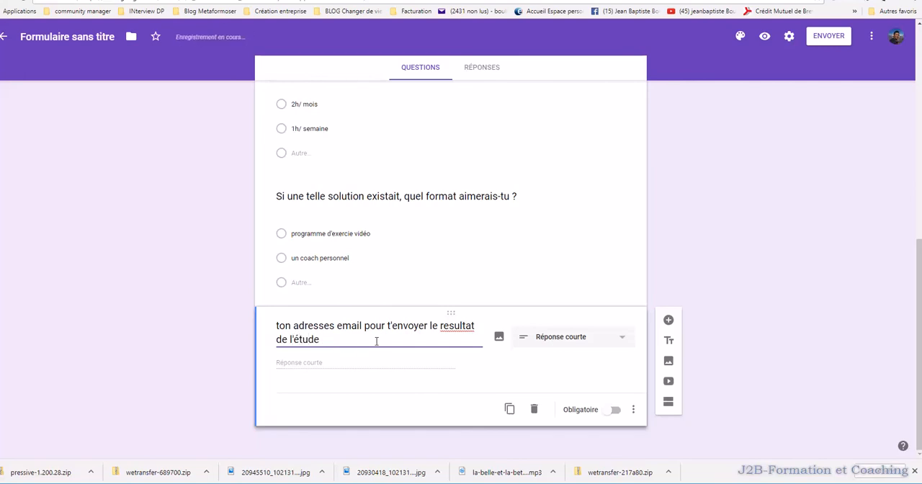
- Correct the misspelled word "resultat" to "résultat" in the email question
right_click(456, 331)
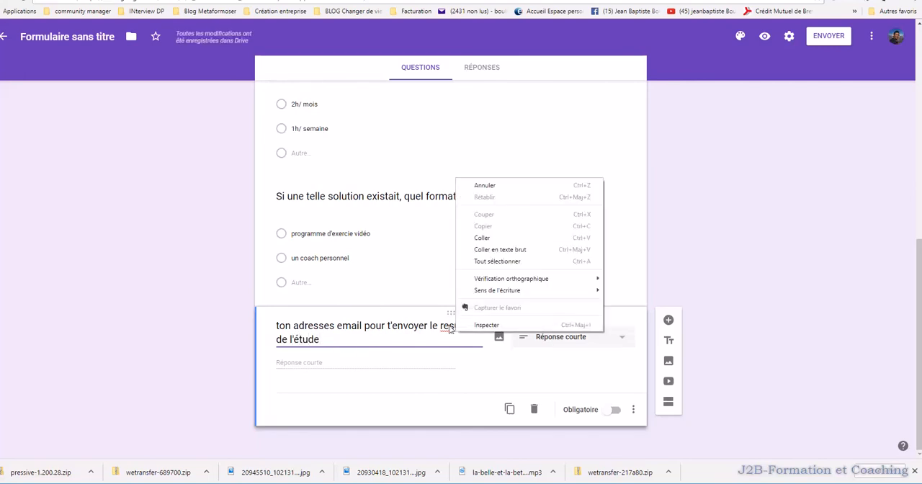
right_click(459, 328)
left_click(476, 334)
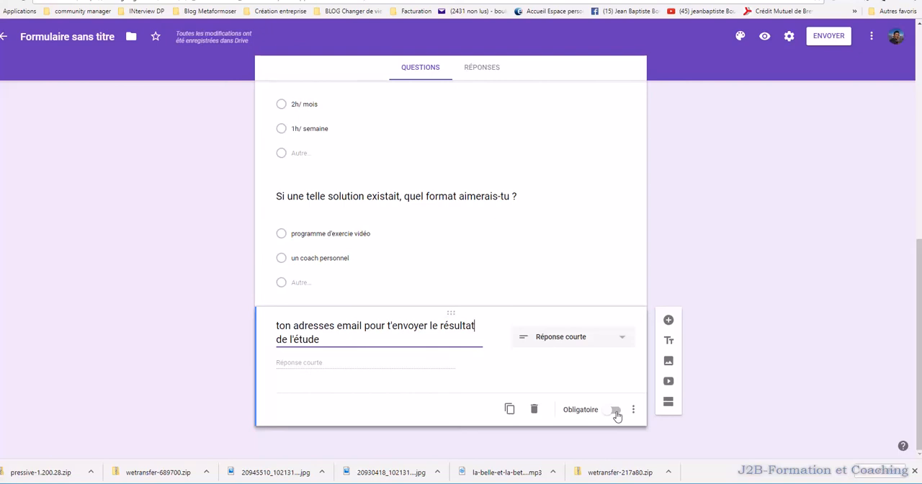
- Make the email question required and switch it back to optional
left_click(614, 410)
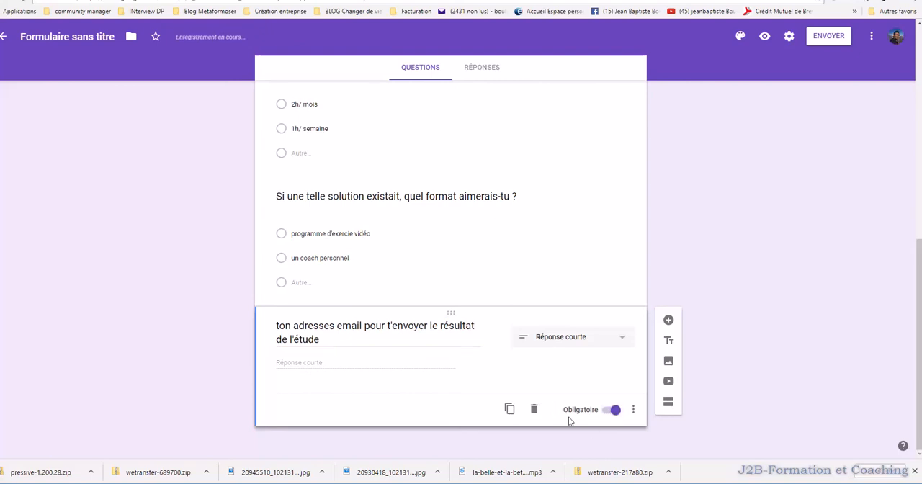
left_click(615, 415)
scroll(566, 349, "up", 10)
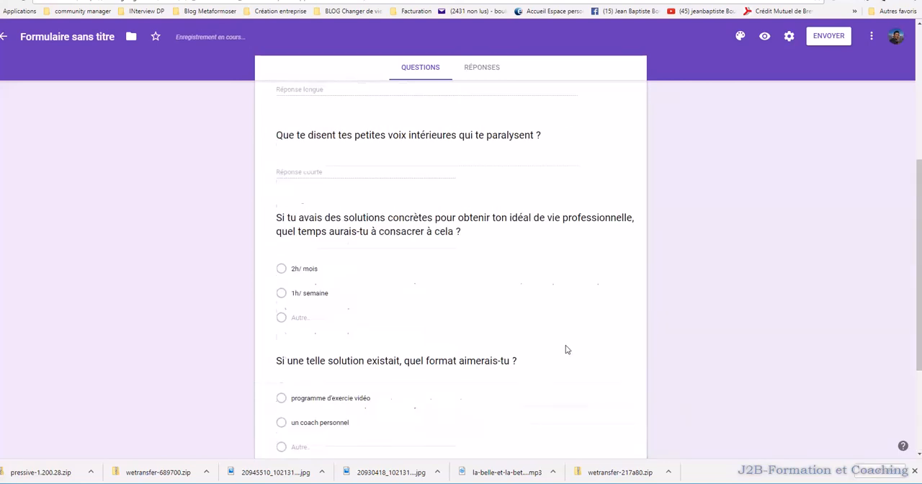
scroll(625, 324, "down", 10)
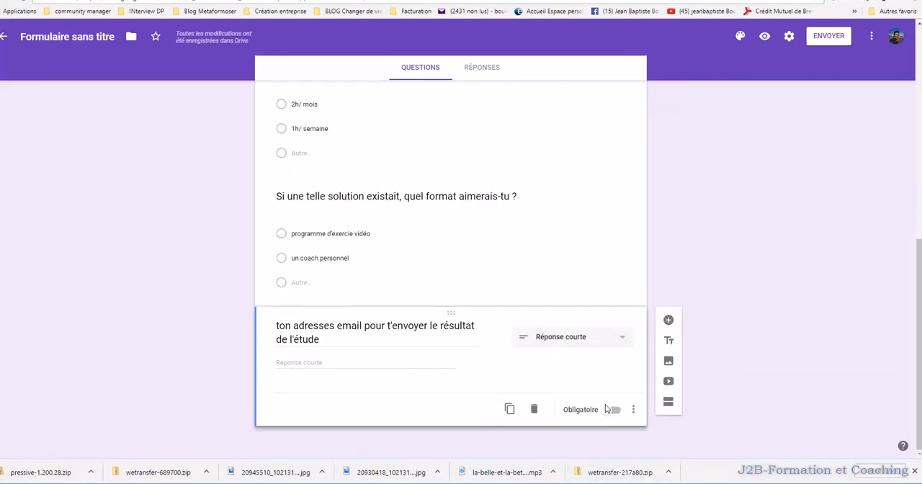
- Insert the Metaformozer road image from the "Scrapbook Photos" album directly below the form's title and description
scroll(598, 336, "up", 10)
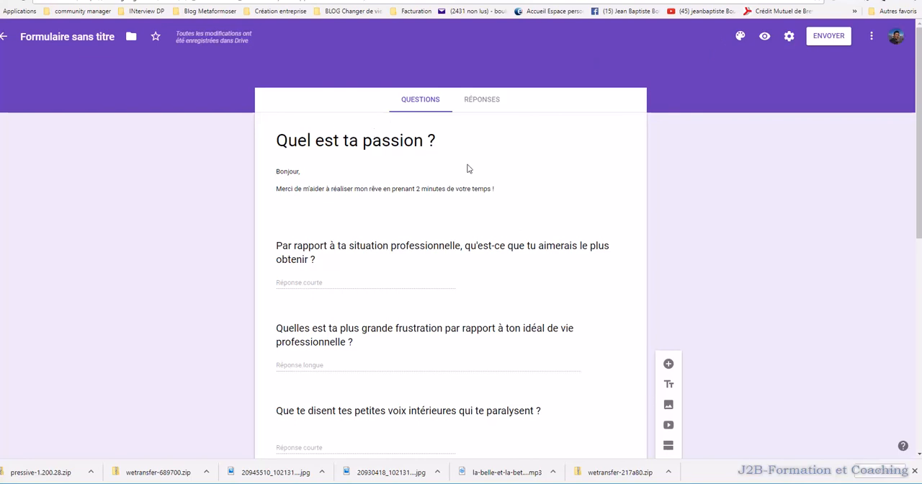
scroll(432, 144, "down", 2)
left_click(428, 118)
scroll(511, 120, "up", 2)
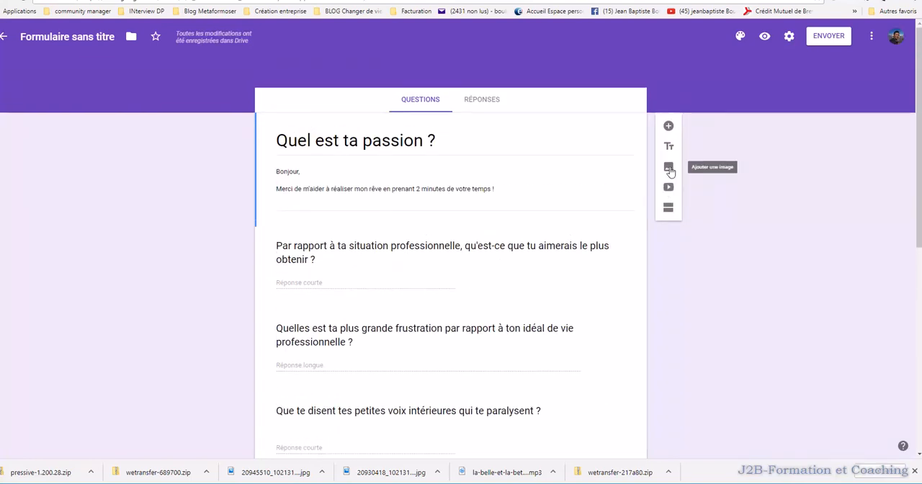
left_click(668, 167)
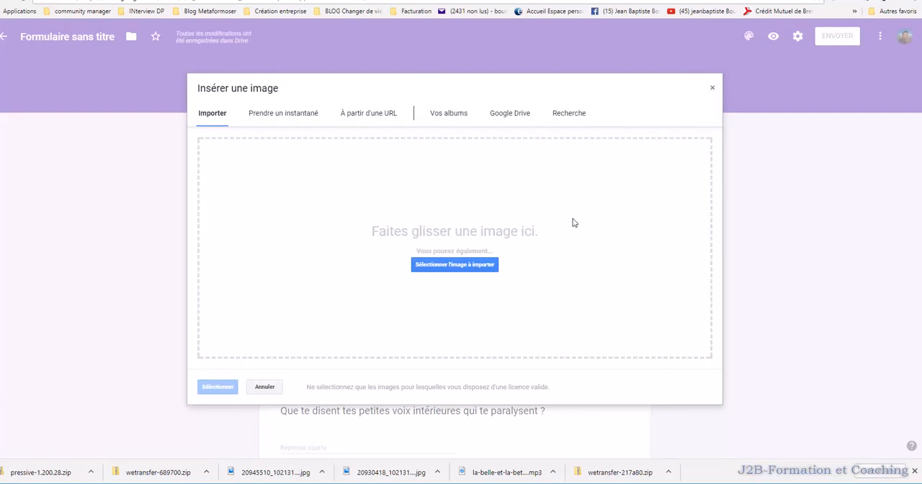
left_click(281, 117)
left_click(445, 116)
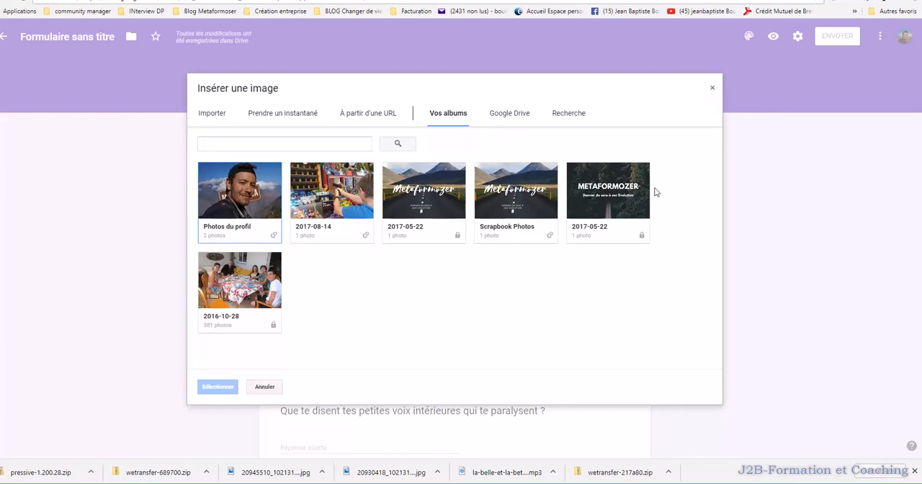
left_click(532, 197)
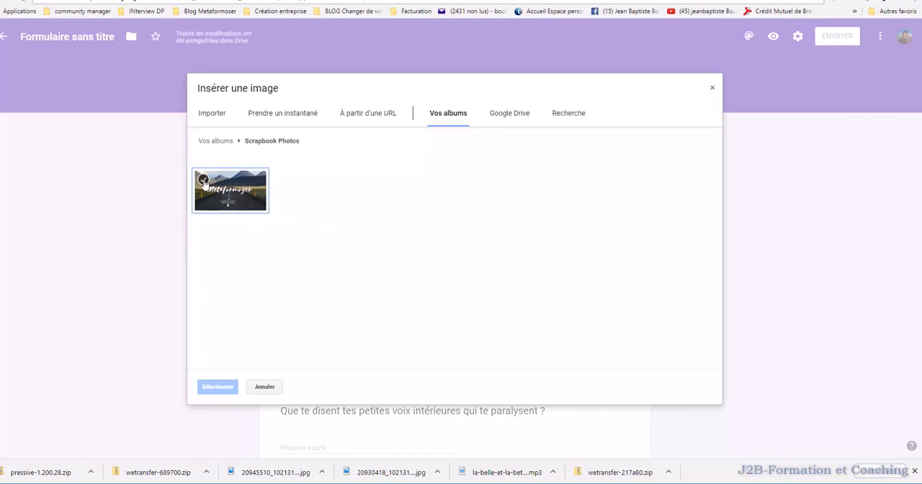
left_click(246, 193)
left_click(229, 388)
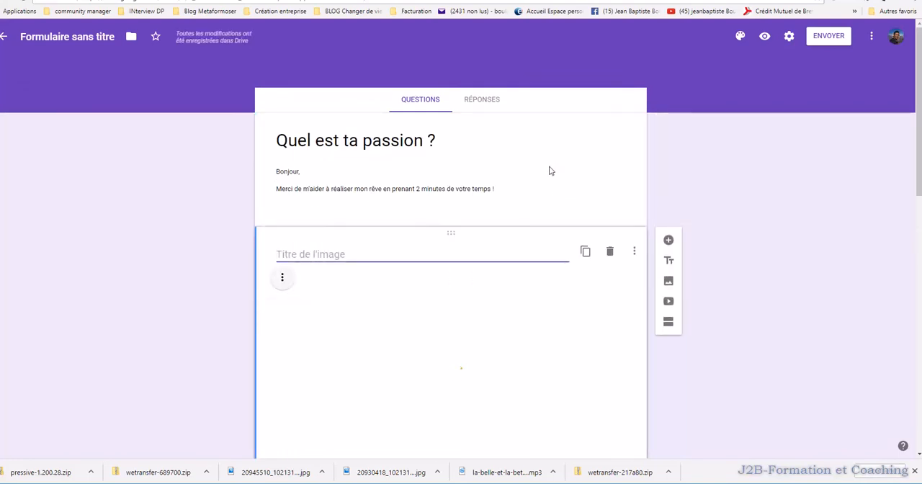
- Review the form with its inserted image, check the complete form in preview, and return to editing
scroll(528, 260, "down", 11)
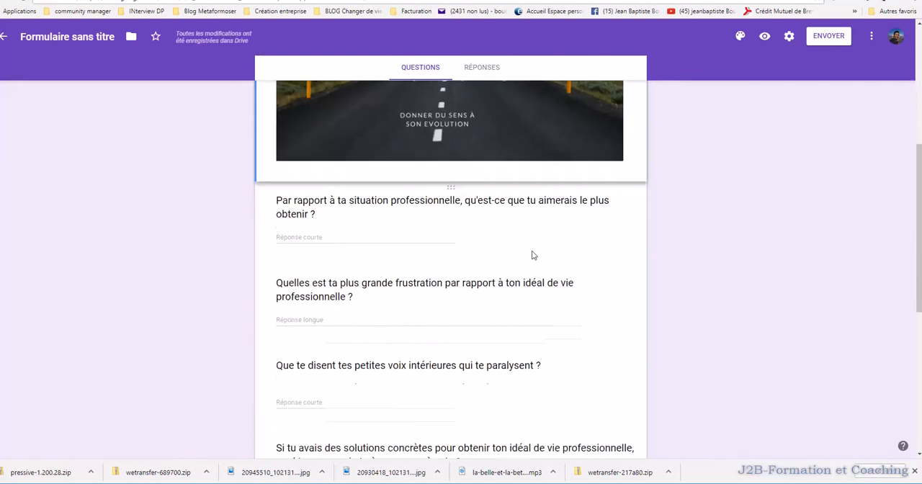
scroll(532, 254, "up", 12)
scroll(531, 253, "up", 1)
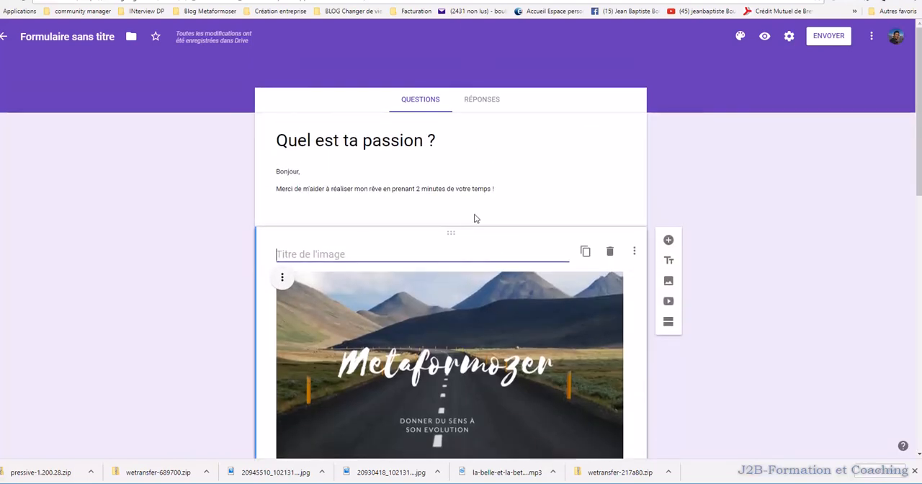
scroll(504, 350, "down", 1)
scroll(494, 330, "up", 1)
left_click(764, 36)
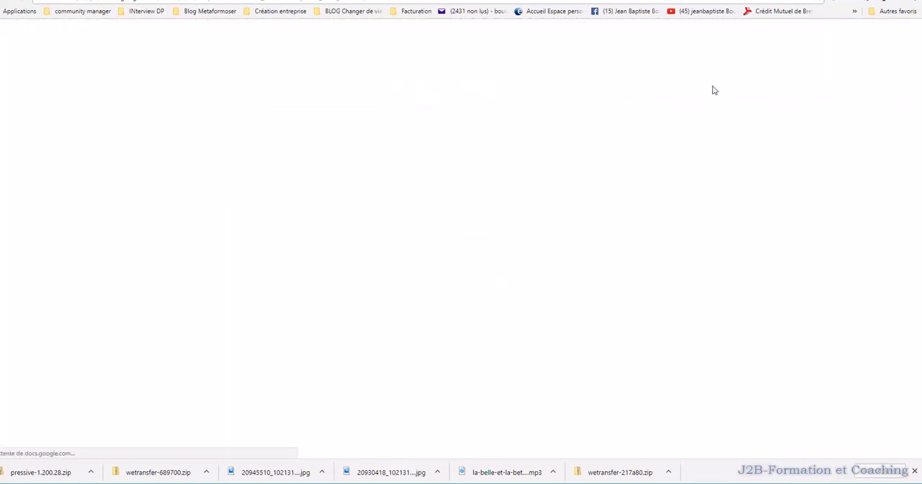
scroll(712, 86, "down", 9)
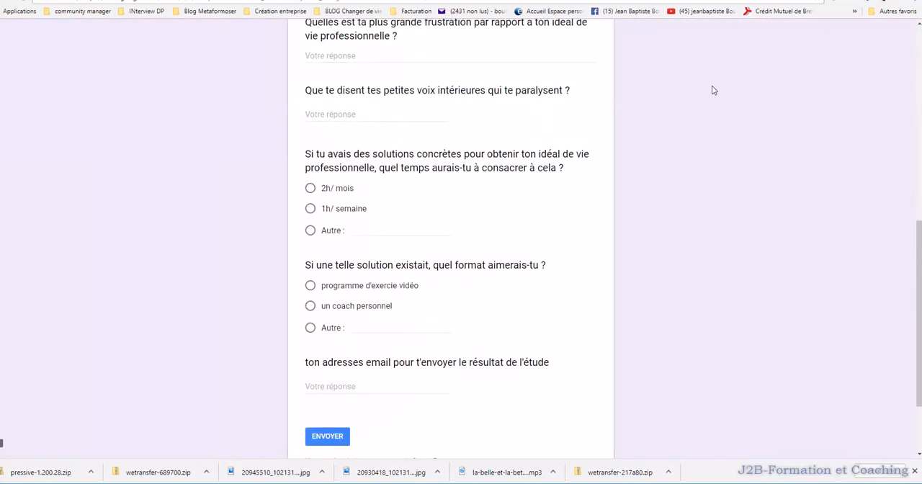
scroll(713, 86, "up", 9)
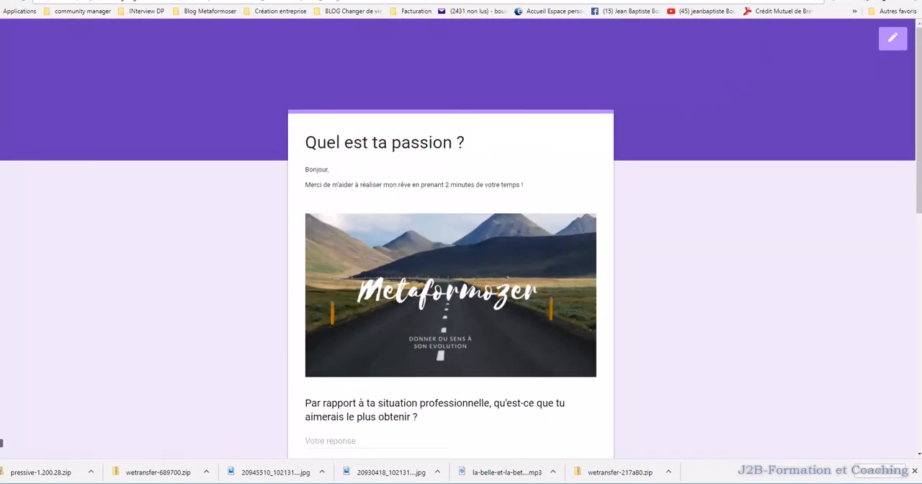
key("ctrl+w")
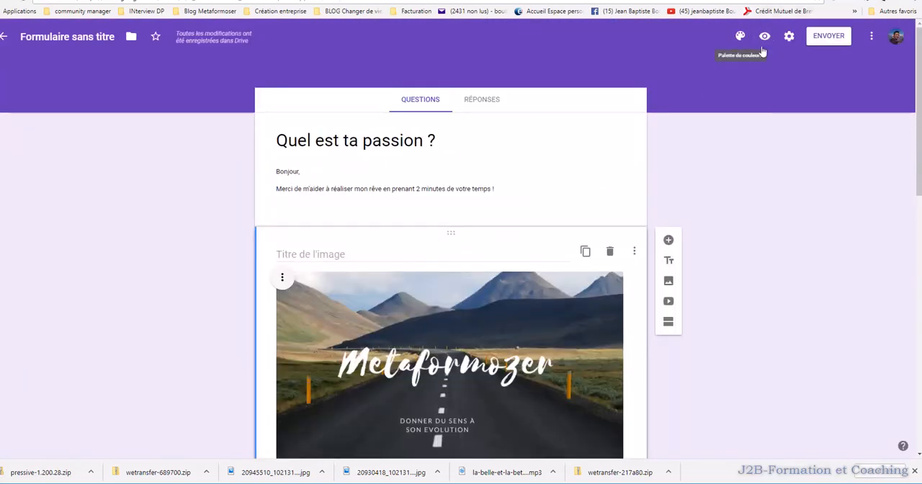
- Prepare to send the form by e-mail, with the form included in the message
left_click(828, 38)
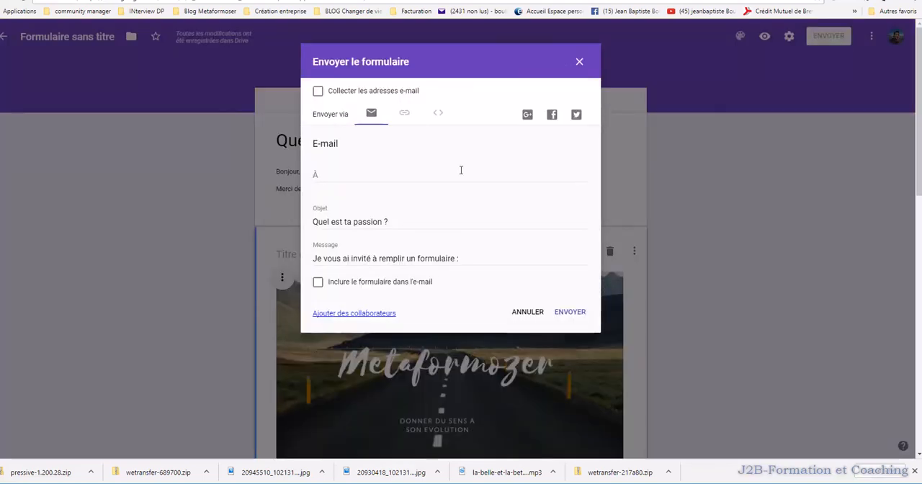
left_click(367, 174)
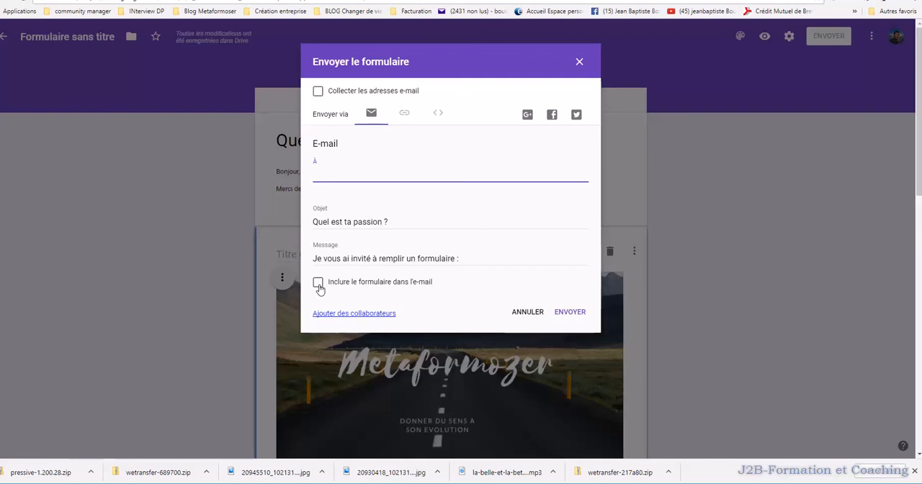
left_click(319, 285)
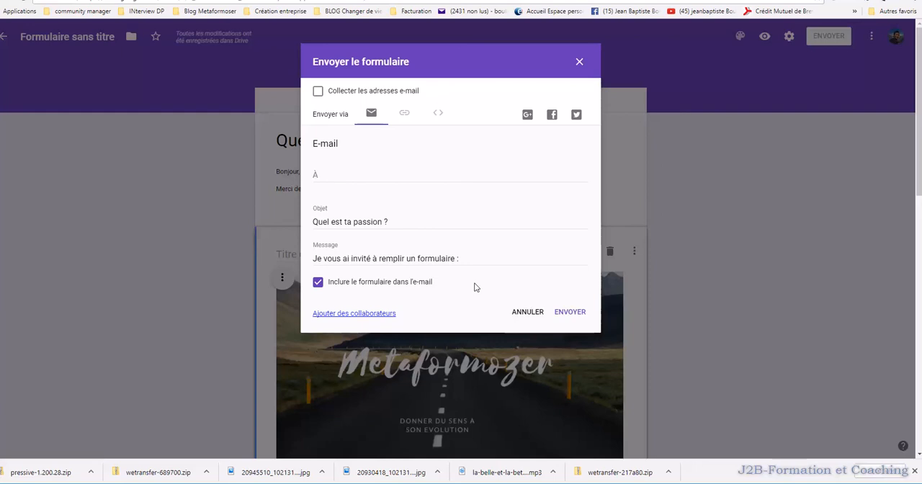
- Produce the form's sharing link as a shortened URL and return to the list of recent forms
left_click(405, 117)
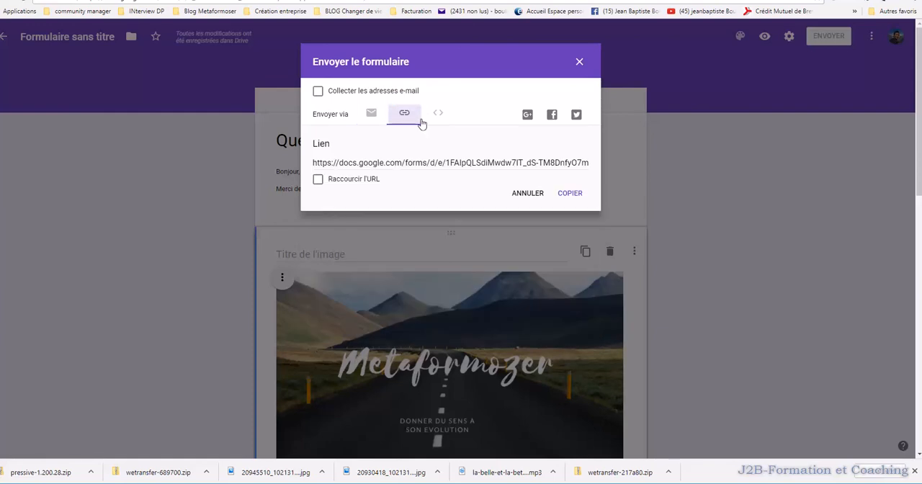
left_click(378, 164)
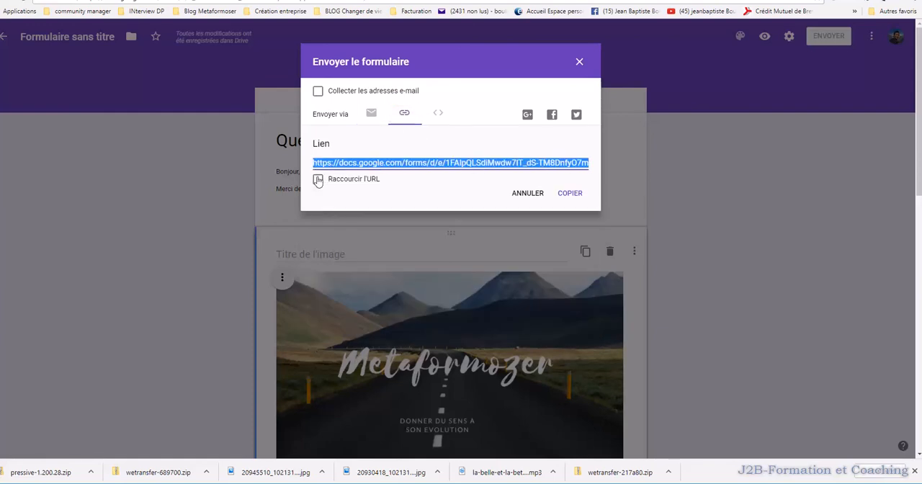
left_click(346, 179)
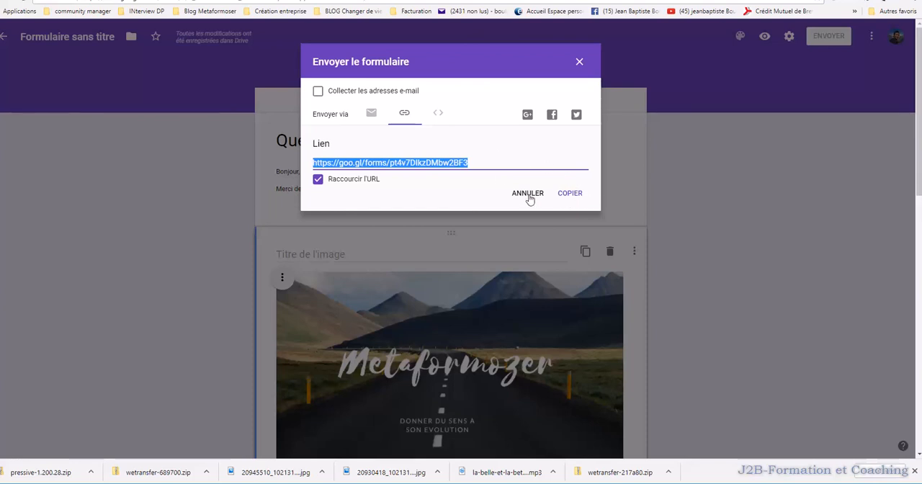
left_click(580, 62)
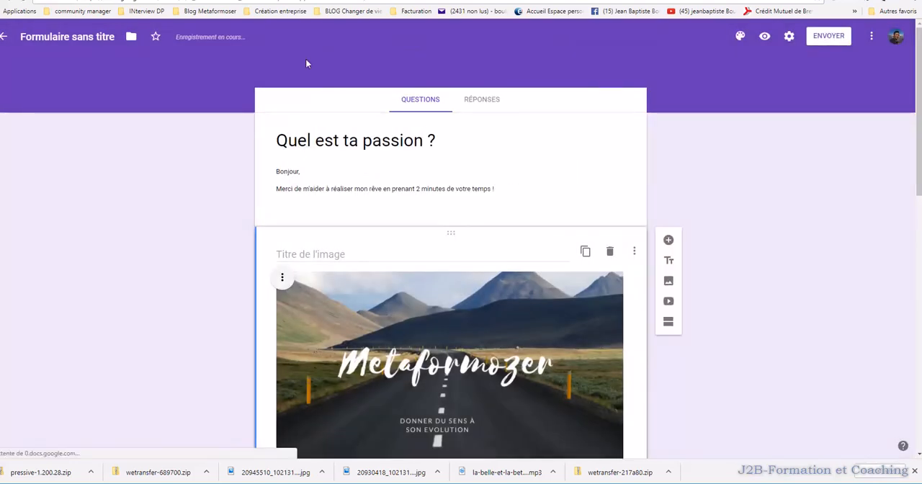
left_click(3, 36)
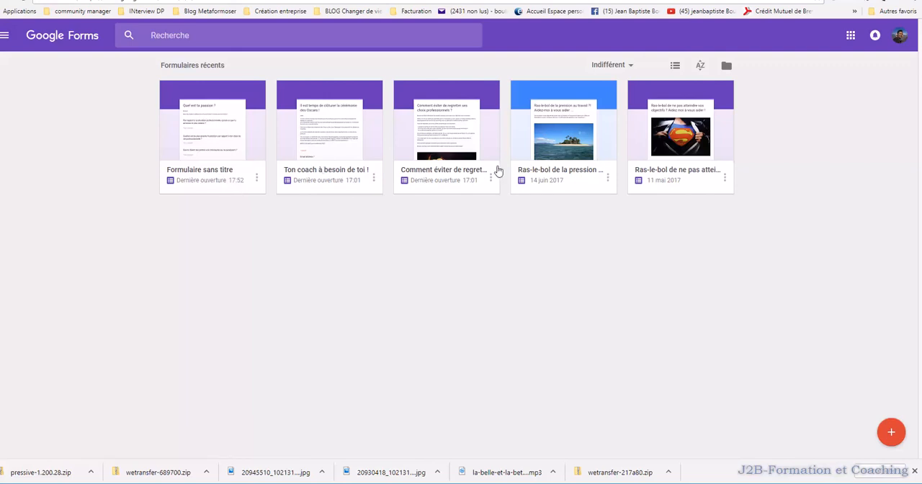
- Open the form "Ras-le-bol de la pression au travail ?!" and review the summary of answers to its first question
left_click(573, 167)
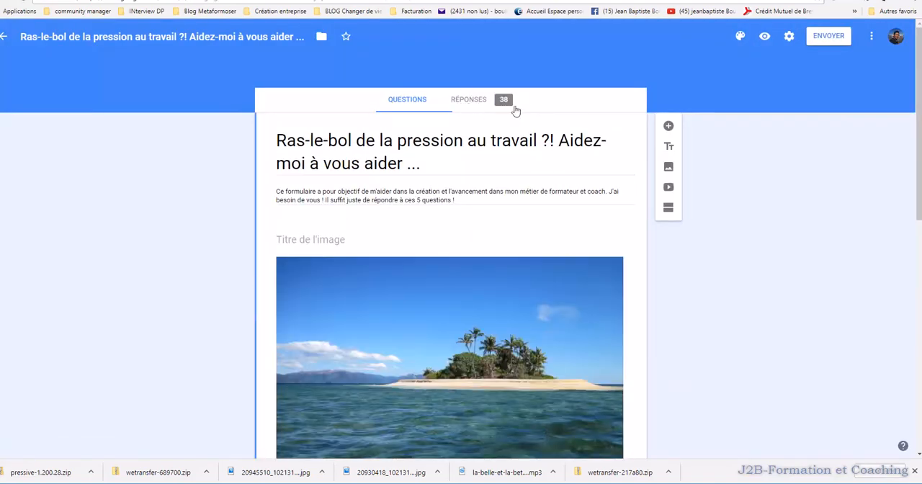
left_click(471, 101)
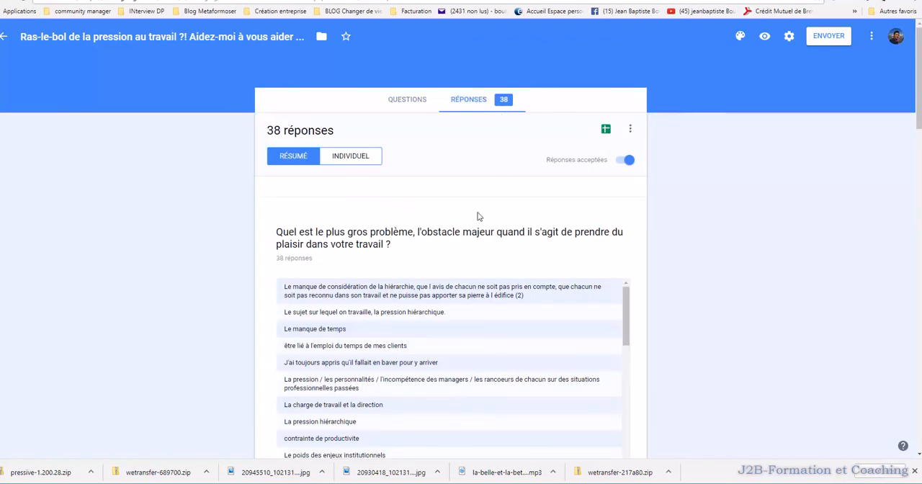
scroll(446, 180, "down", 3)
scroll(422, 204, "up", 3)
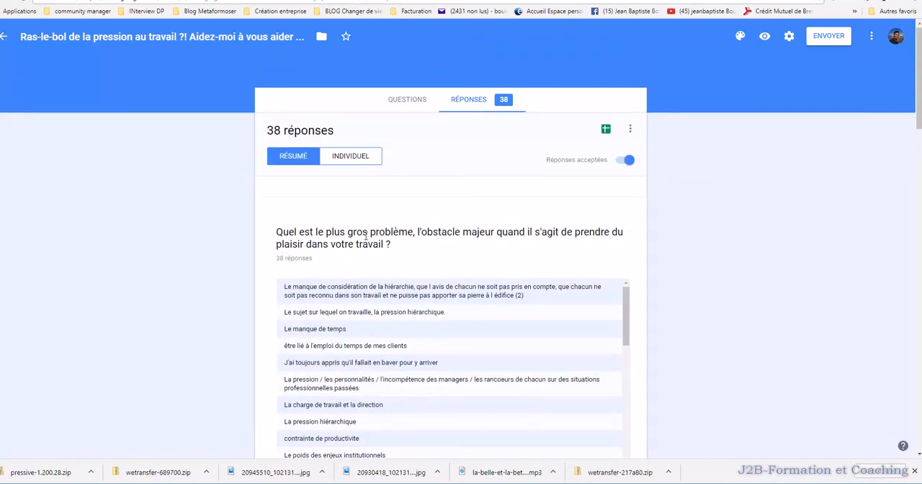
scroll(344, 243, "down", 2)
scroll(345, 244, "down", 10)
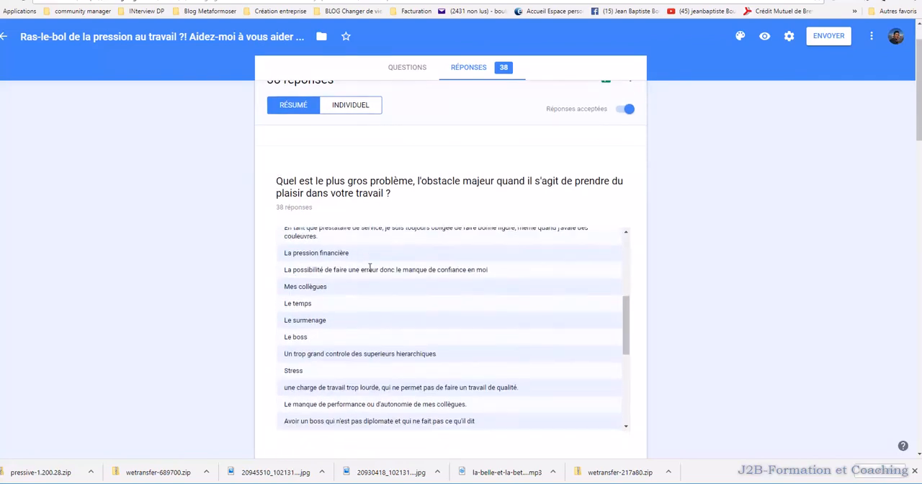
scroll(382, 246, "up", 15)
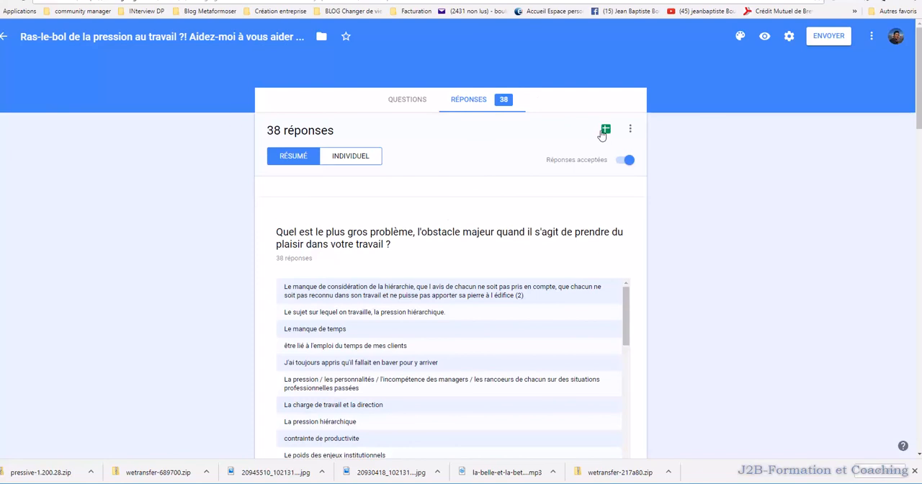
- View the form's collected responses in its linked Google Sheets spreadsheet, examine the answers per question, and return to the form's response summary
left_click(607, 131)
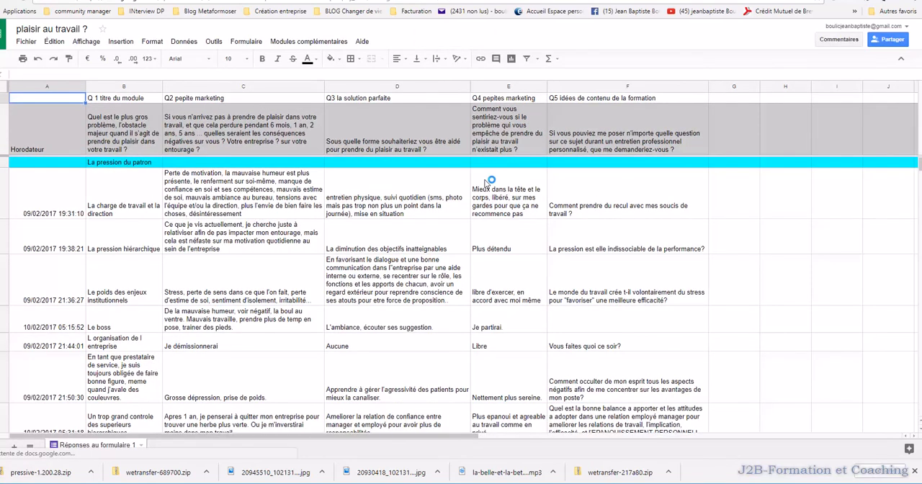
scroll(486, 185, "down", 3)
scroll(484, 185, "down", 3)
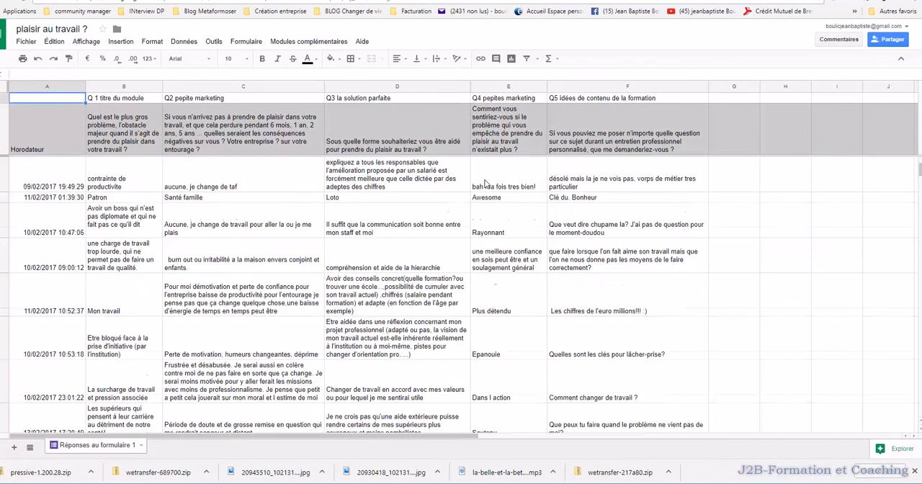
scroll(485, 184, "up", 5)
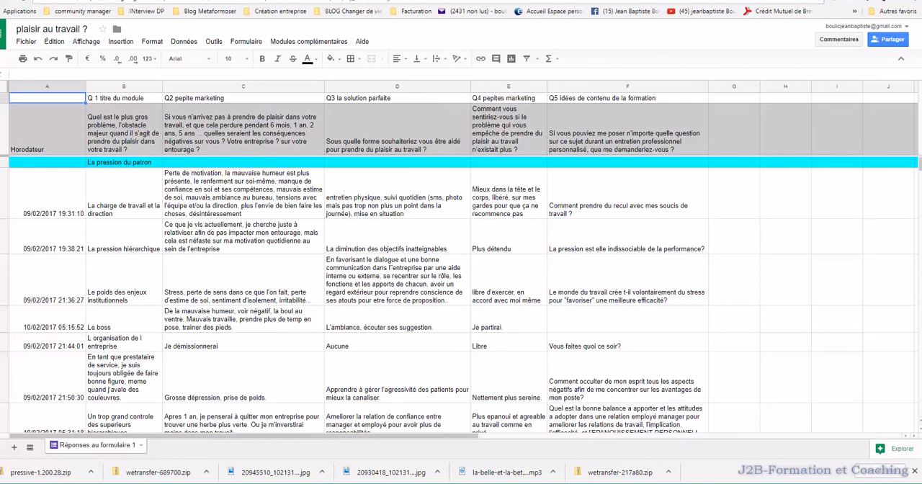
key("ctrl+Tab")
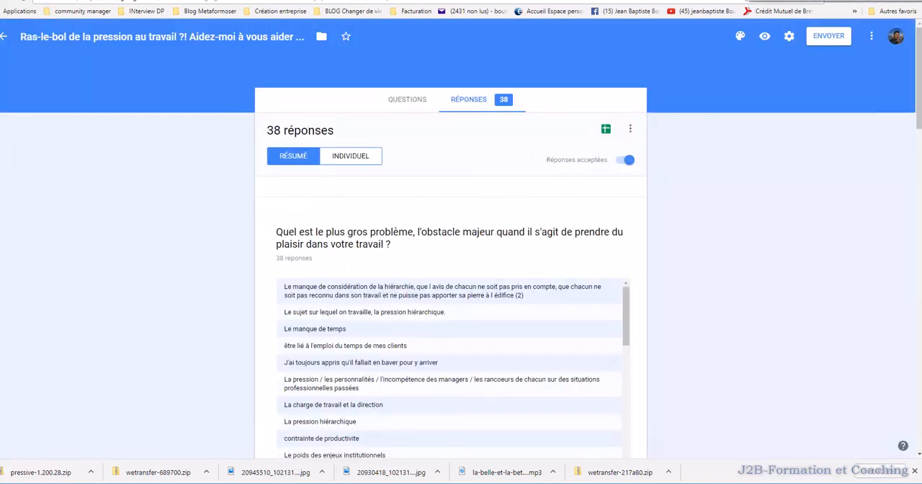
scroll(681, 132, "down", 2)
scroll(681, 131, "up", 2)
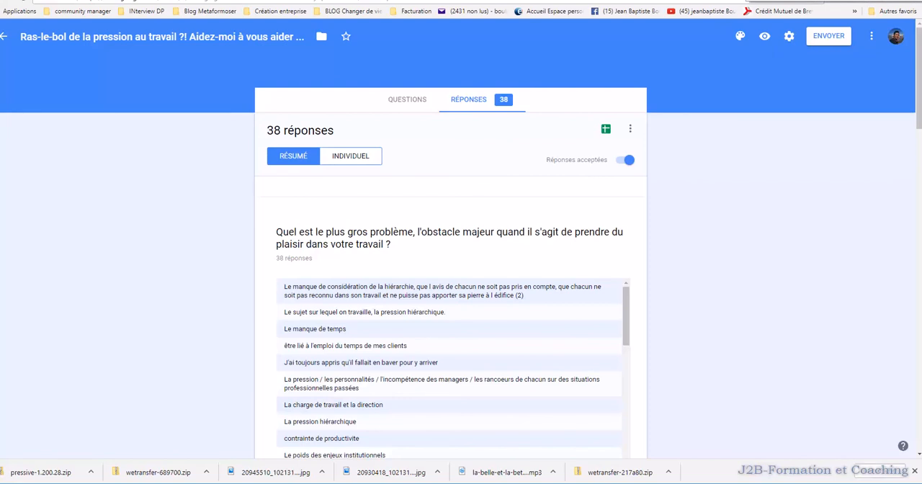